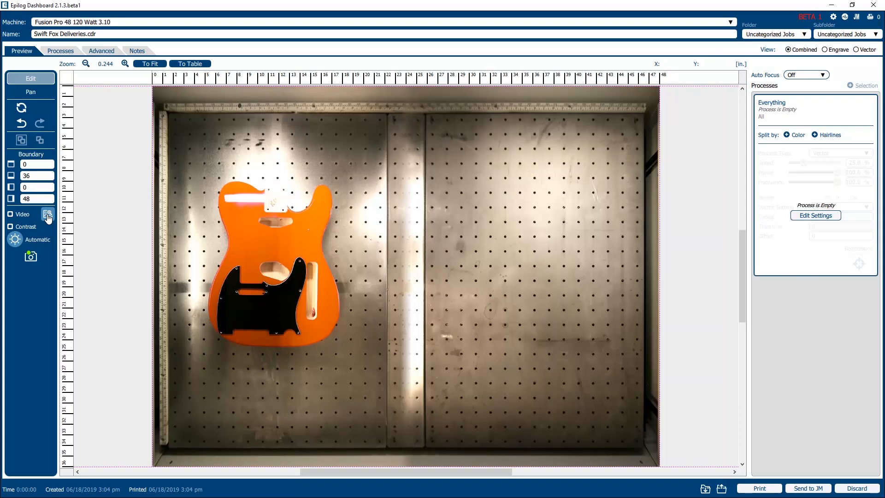
# Switch to the CorelDRAW document and paste the laser-bed photo of the guitar onto the page
pyautogui.press('super+Tab')
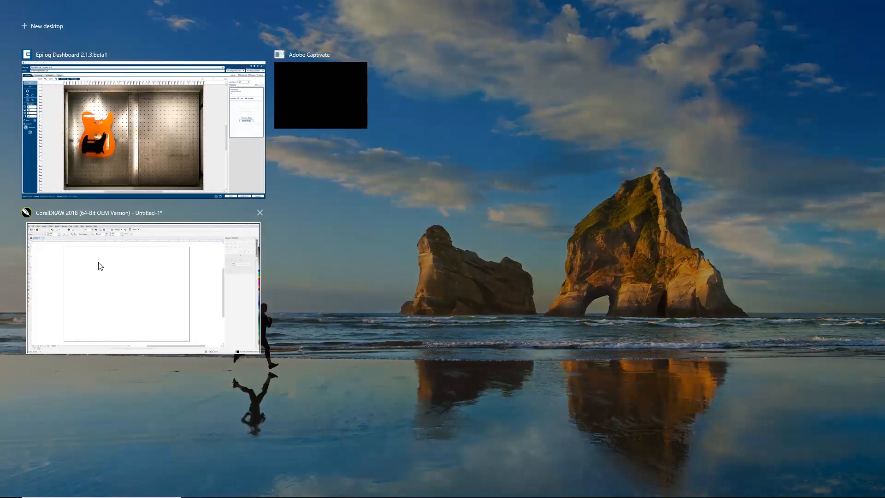
pyautogui.click(100, 266)
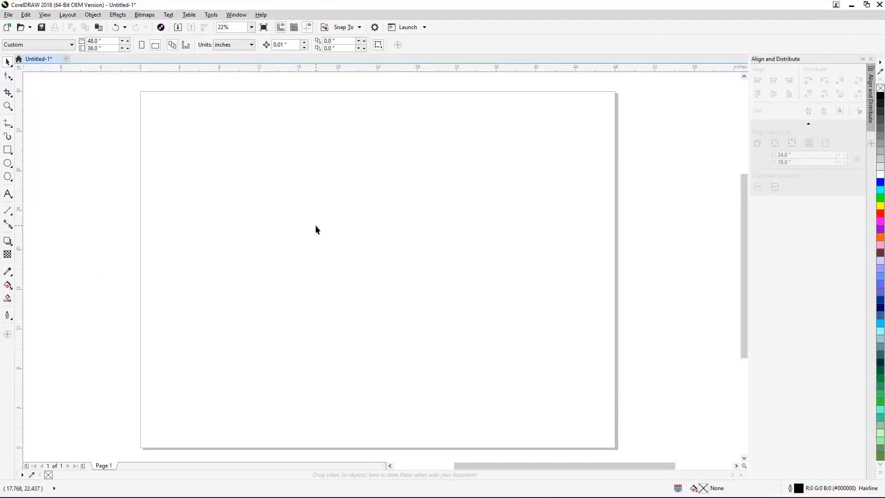
pyautogui.hotkey('ctrl', 'v')
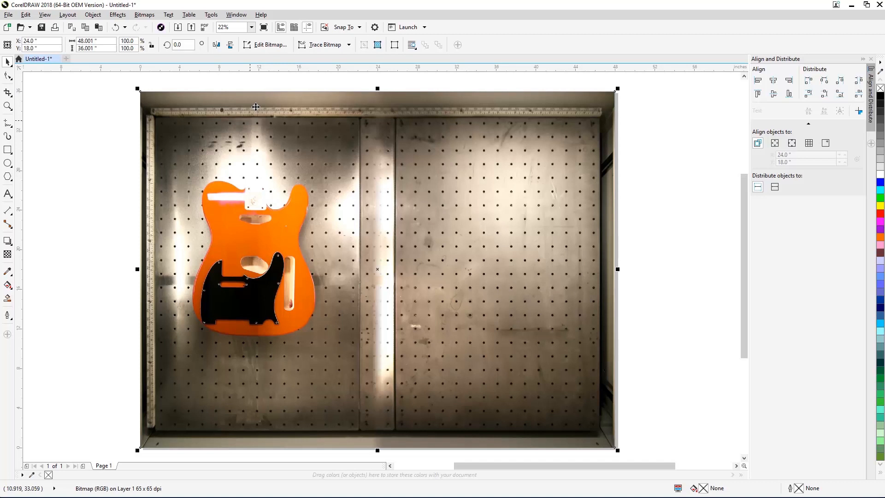
# Edit the photo as a bitmap in PHOTO-PAINT and crop it to just the guitar body
pyautogui.click(269, 45)
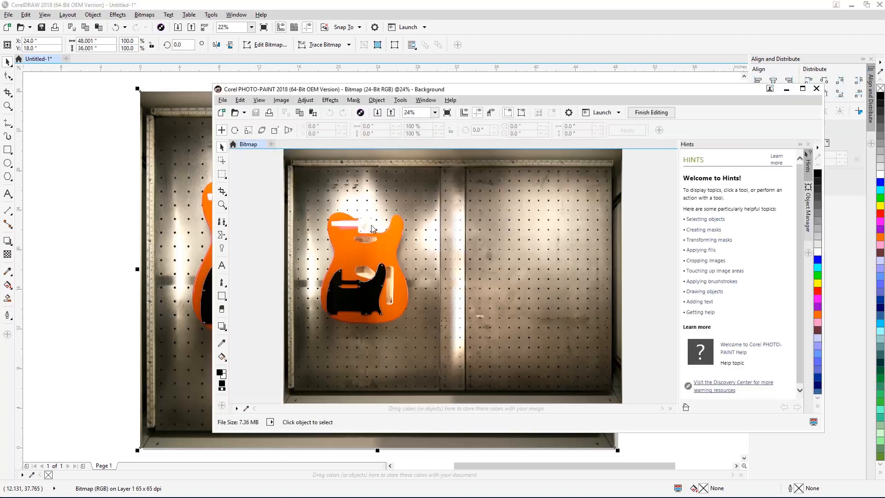
pyautogui.click(222, 191)
pyautogui.scroll(-3, 362, 207)
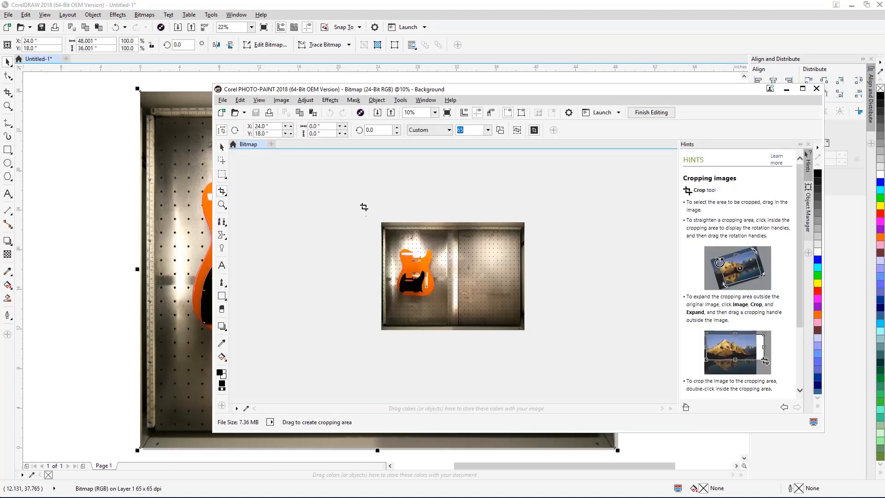
pyautogui.moveTo(396, 246); pyautogui.dragTo(439, 299)
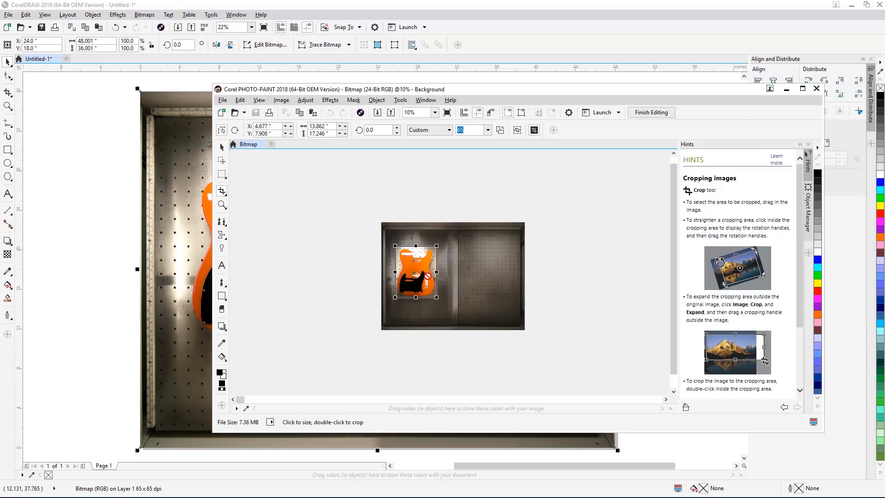
pyautogui.scroll(3, 374, 273)
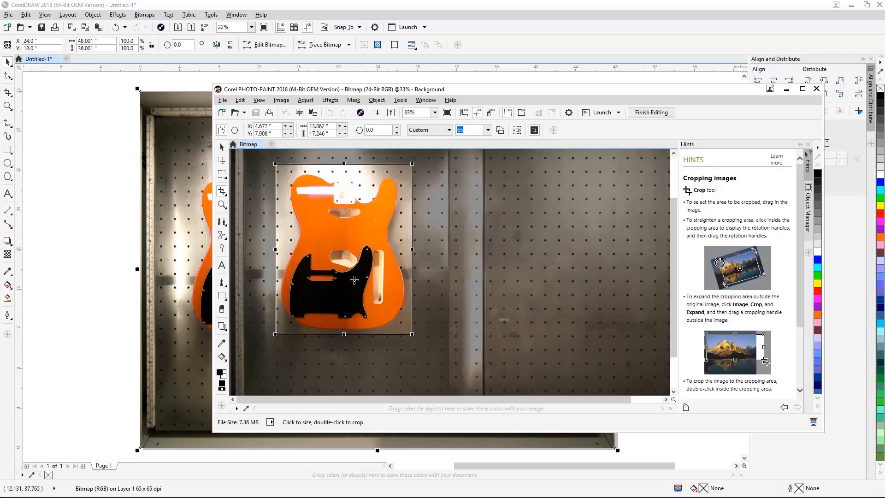
pyautogui.doubleClick(354, 279)
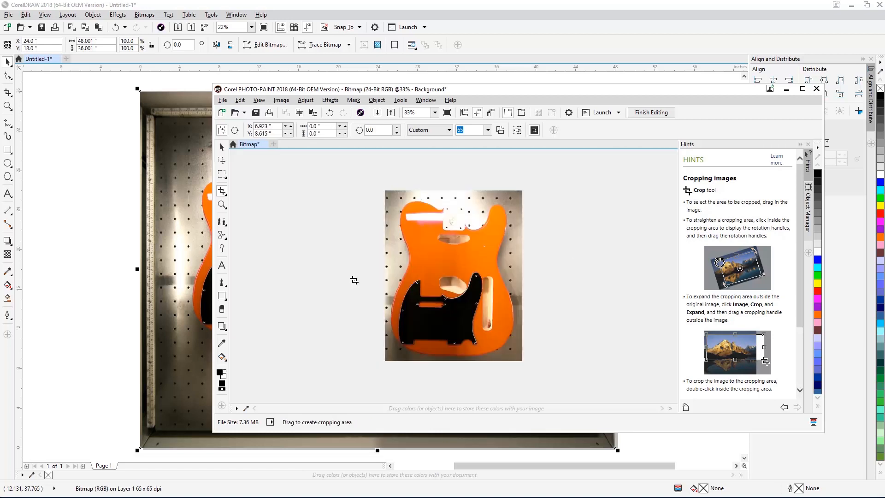
# Save the cropped photo and close PHOTO-PAINT to return it to the CorelDRAW page
pyautogui.click(223, 99)
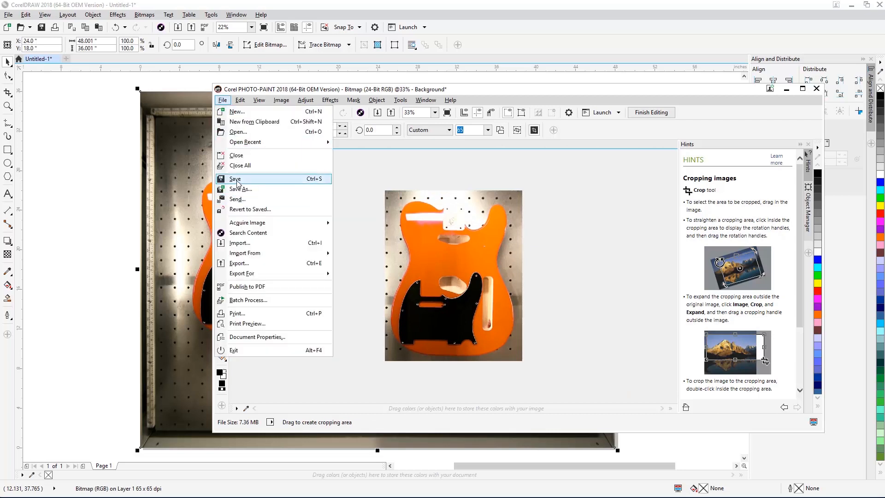
pyautogui.click(234, 179)
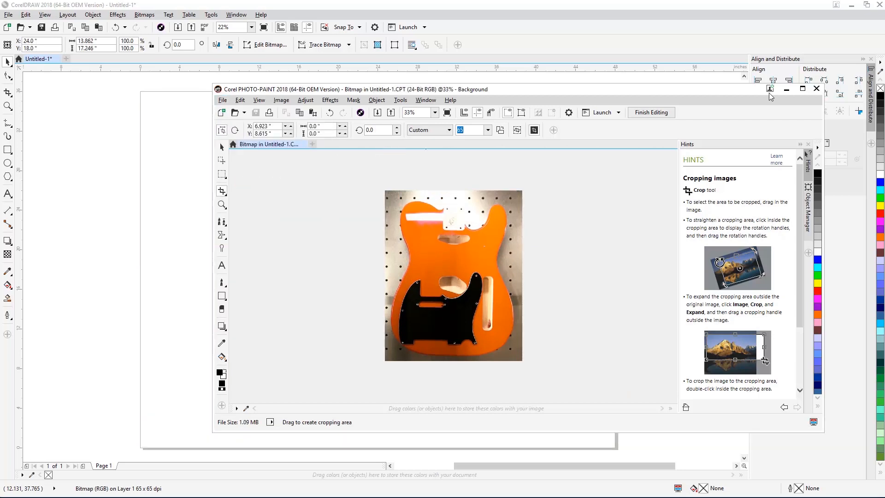
pyautogui.click(817, 90)
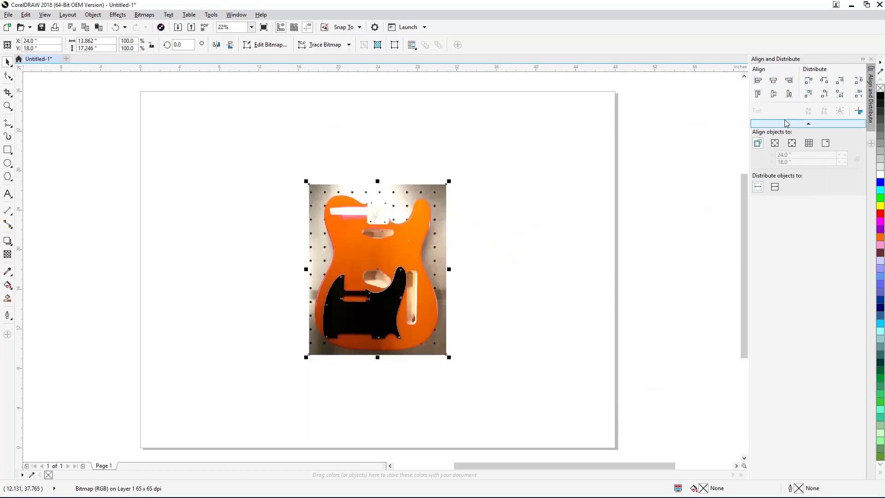
# Trace a Bézier curve along the guitar body's top edge over the photo
pyautogui.click(517, 291)
pyautogui.scroll(3, 442, 308)
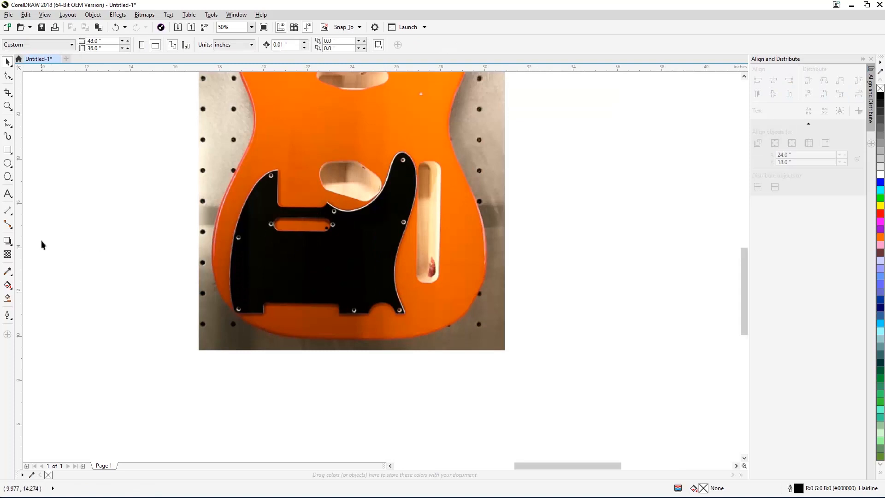
pyautogui.scroll(3, 44, 249)
pyautogui.click(9, 123)
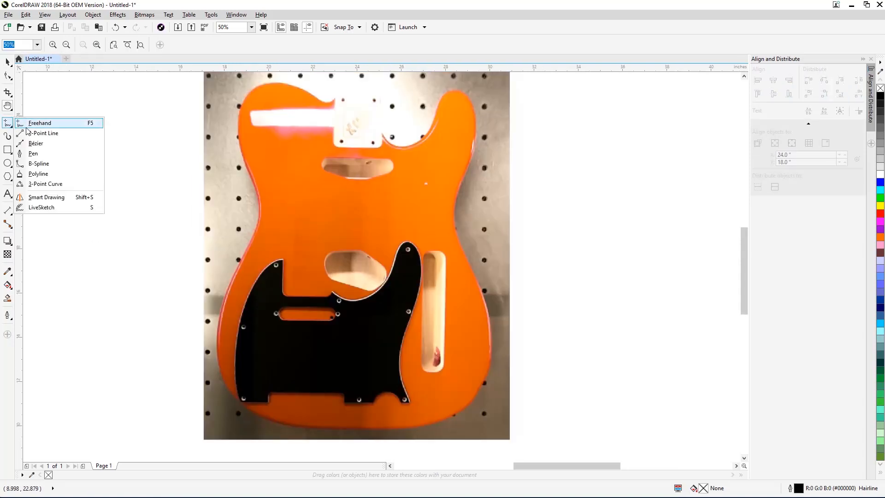
pyautogui.click(37, 147)
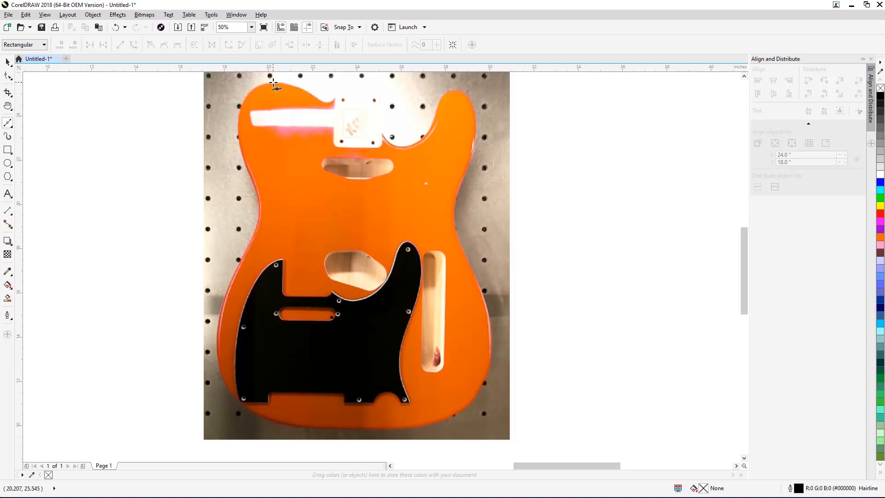
pyautogui.moveTo(271, 81); pyautogui.dragTo(321, 101)
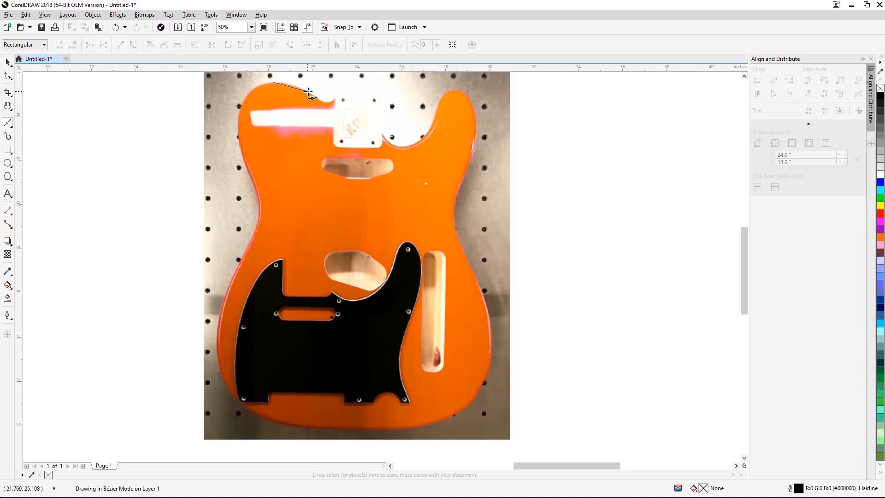
pyautogui.click(320, 101)
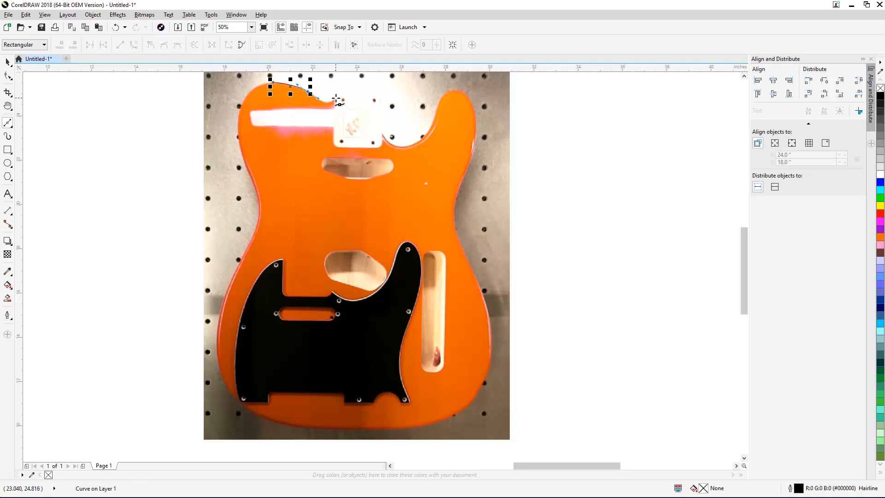
pyautogui.click(335, 98)
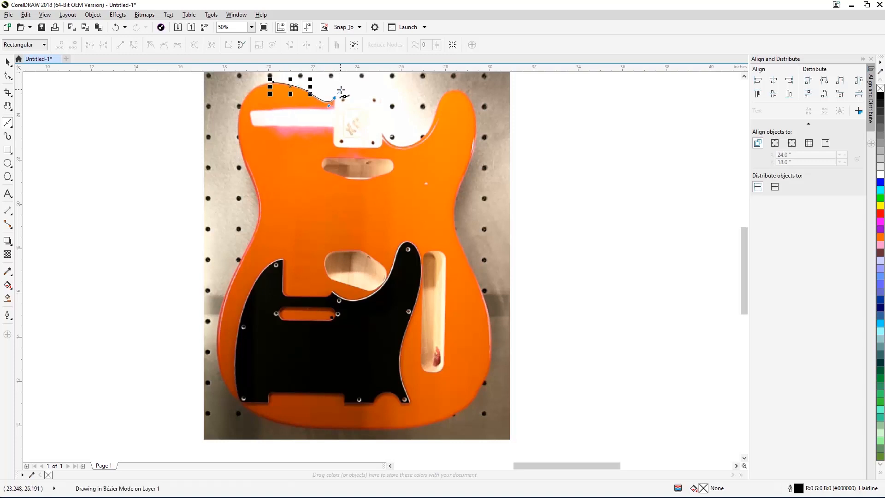
pyautogui.doubleClick(337, 104)
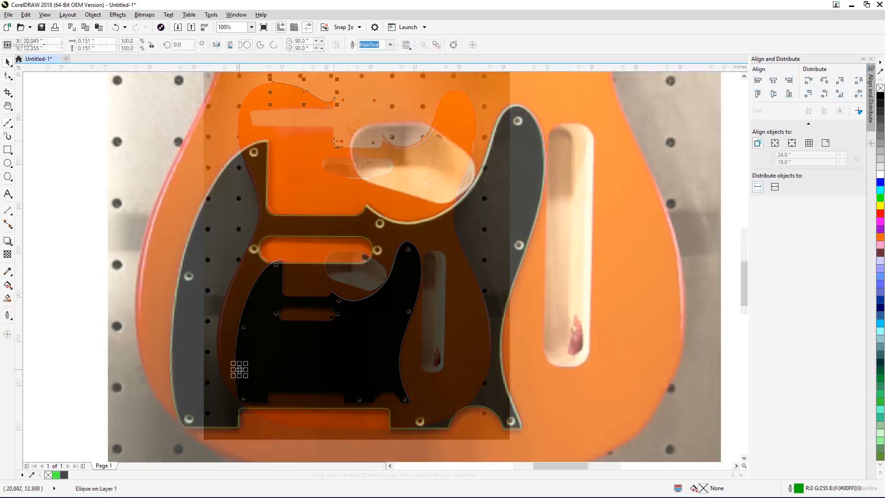
# Move the pickguard outline pieces left of the photo and make their outlines black
pyautogui.press('Escape')
pyautogui.scroll(-1, 262, 380)
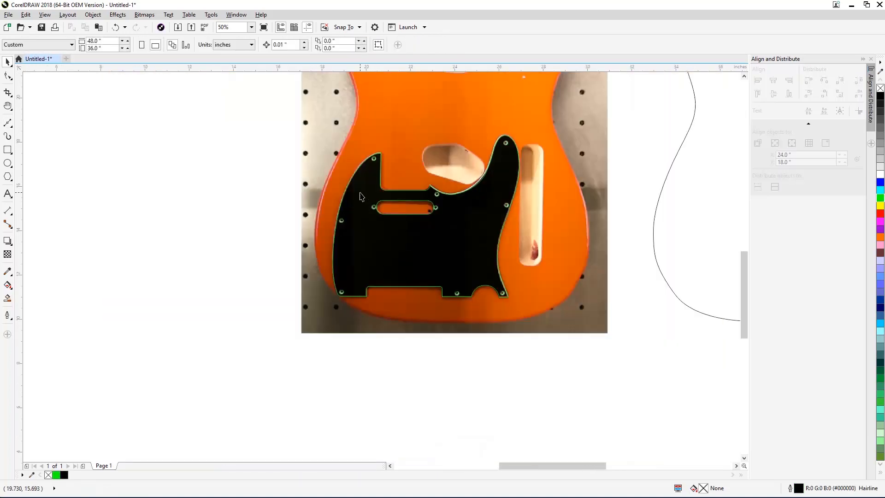
pyautogui.moveTo(270, 123); pyautogui.dragTo(525, 325)
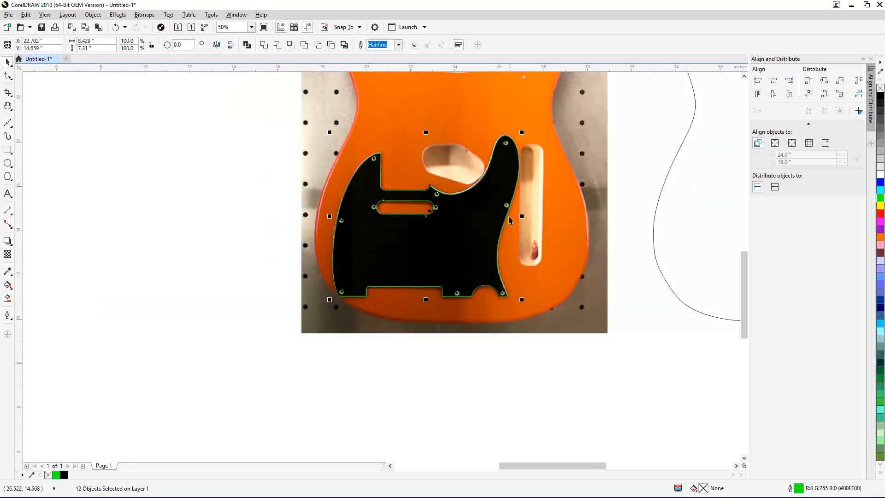
pyautogui.moveTo(507, 216); pyautogui.dragTo(247, 249)
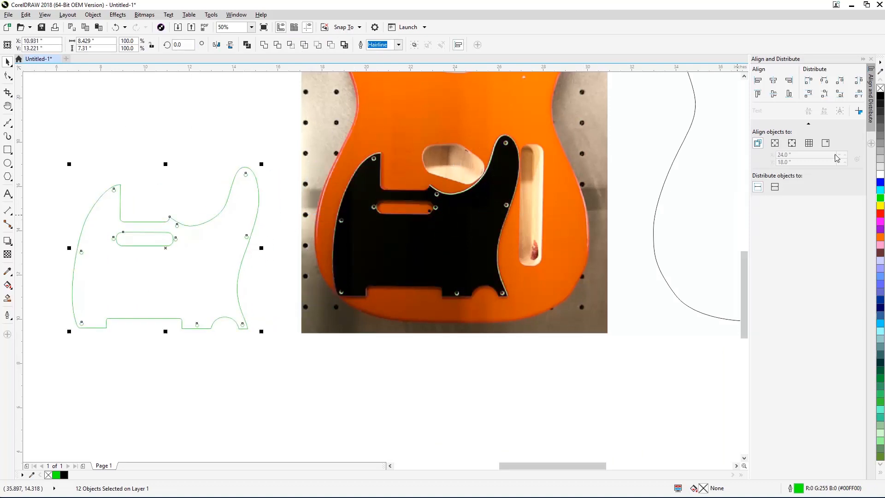
pyautogui.rightClick(880, 101)
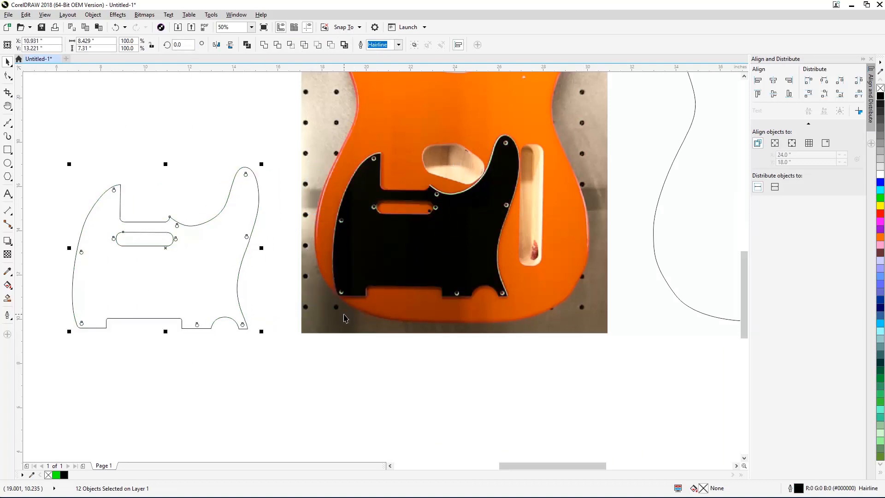
pyautogui.scroll(-1, 348, 316)
pyautogui.click(423, 216)
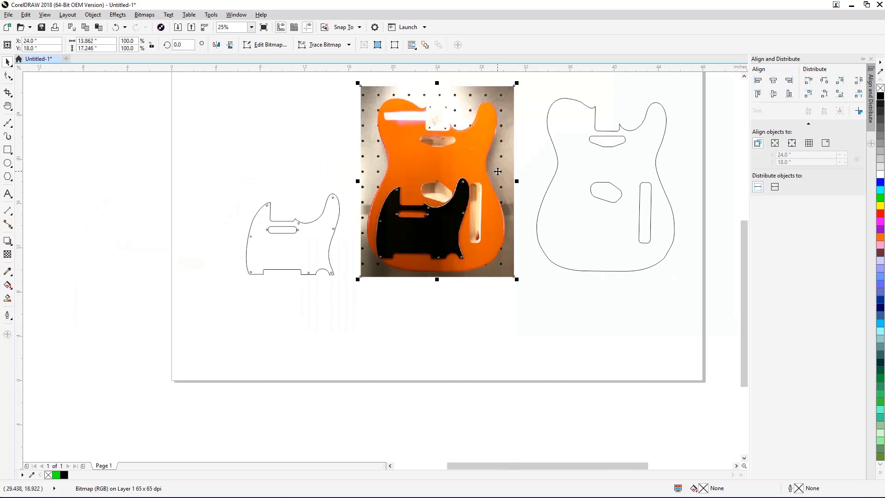
# Apply an Inside contour with 0.125 inch offset to the guitar body outline via the Contour docker
pyautogui.press('Escape')
pyautogui.scroll(1, 493, 176)
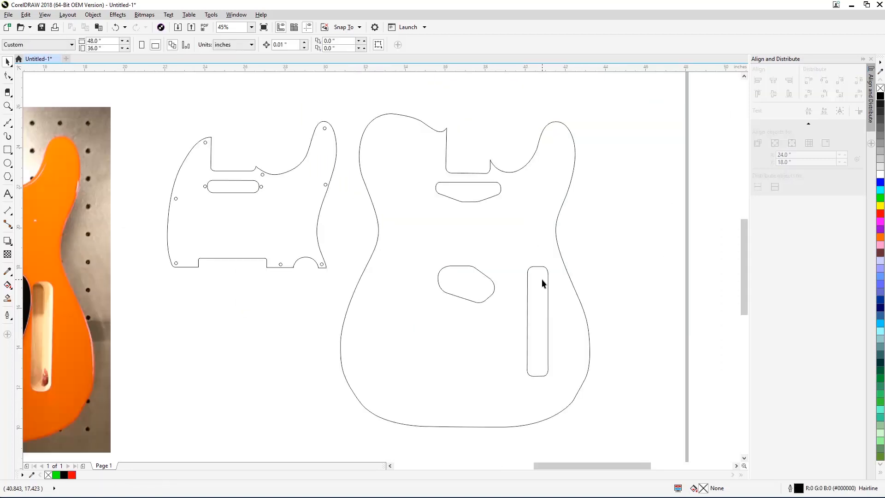
pyautogui.click(236, 14)
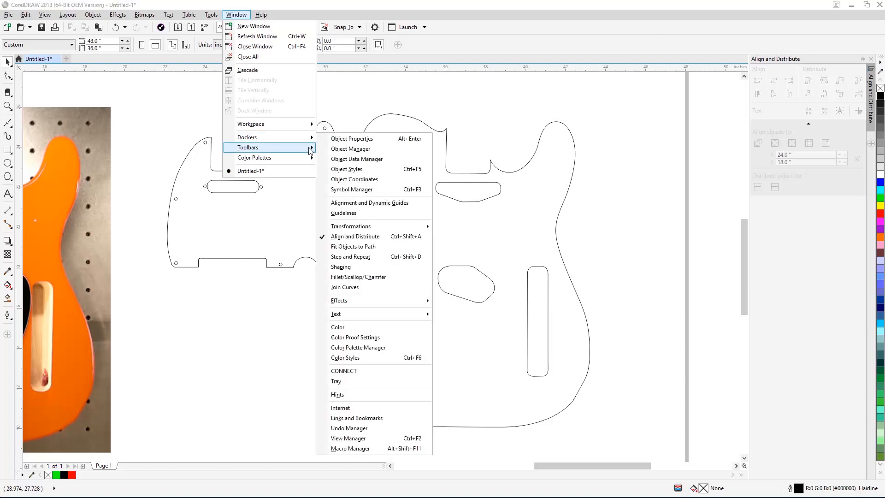
pyautogui.moveTo(247, 137)
pyautogui.moveTo(374, 300)
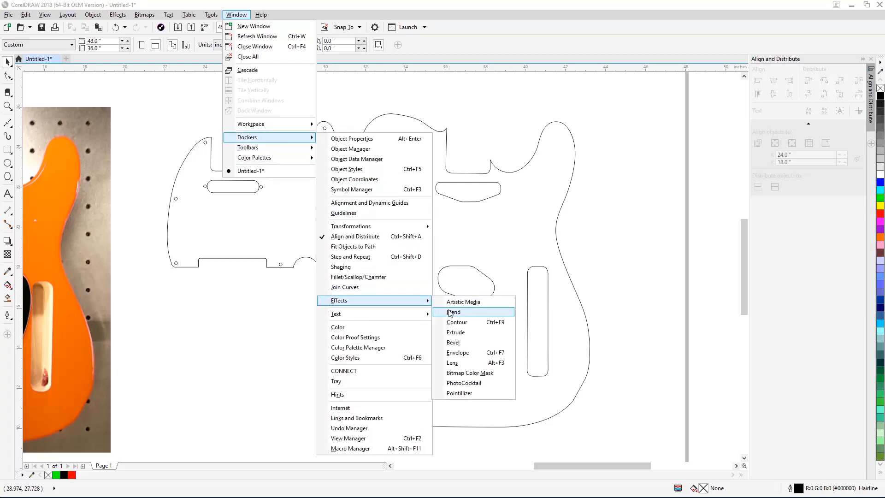
pyautogui.click(456, 322)
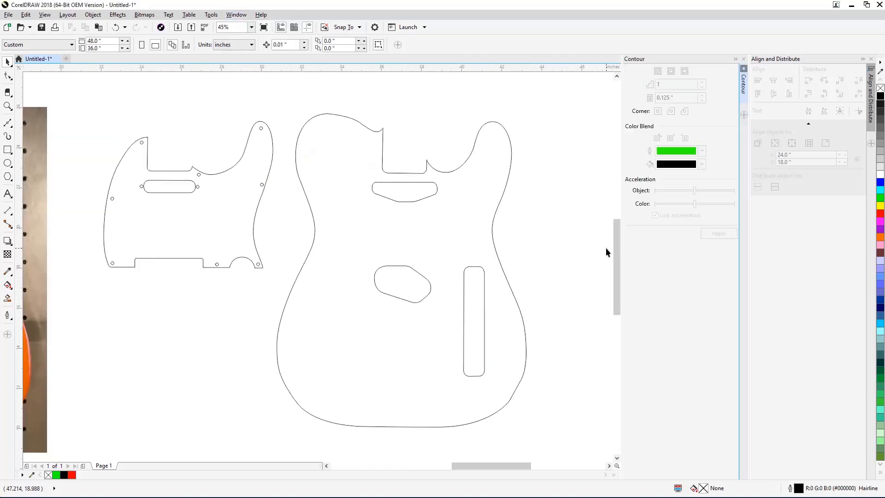
pyautogui.click(495, 229)
pyautogui.click(663, 97)
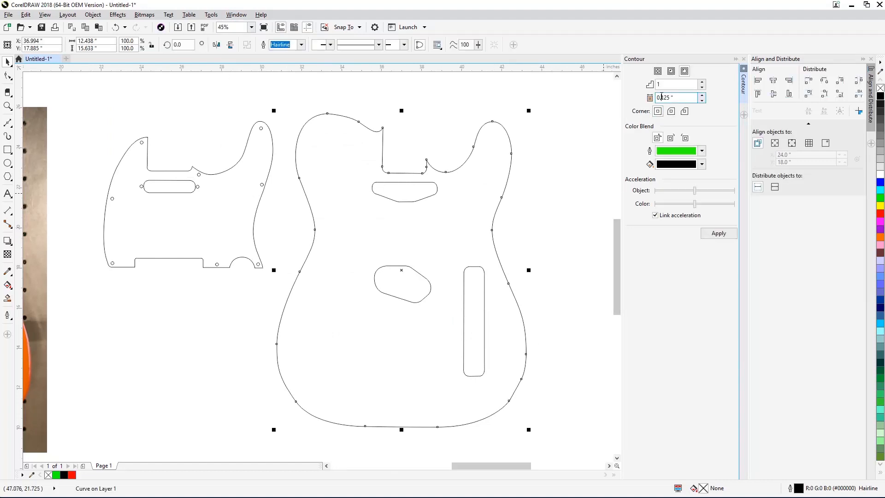
pyautogui.press('BackSpace')
pyautogui.click(671, 71)
pyautogui.click(665, 97)
pyautogui.write('1')
pyautogui.click(717, 233)
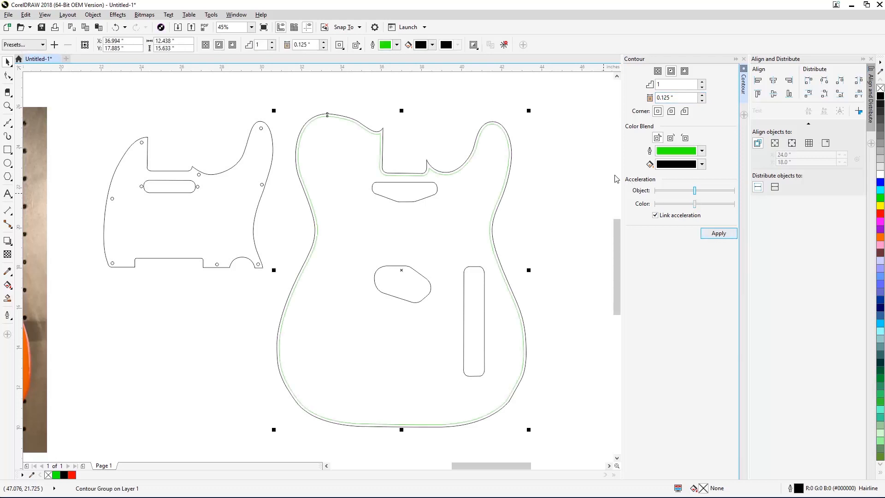
pyautogui.click(579, 175)
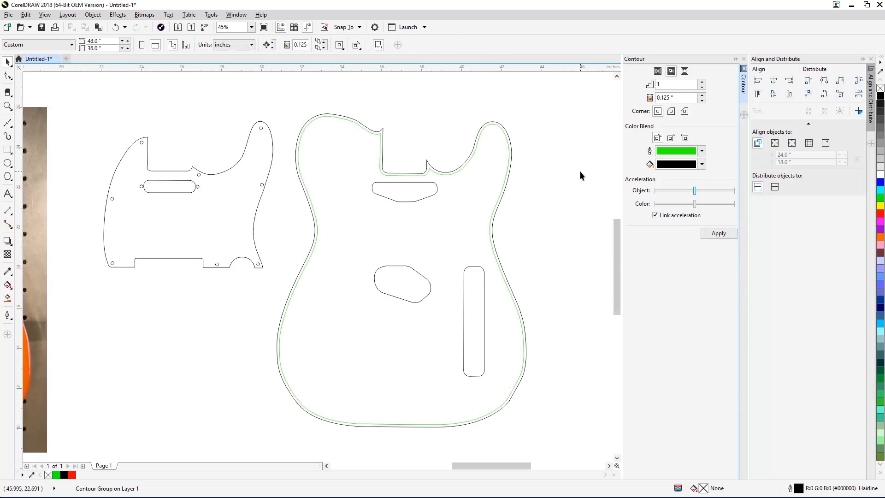
# Apply an Outside contour to the neck pickup cutout
pyautogui.click(580, 176)
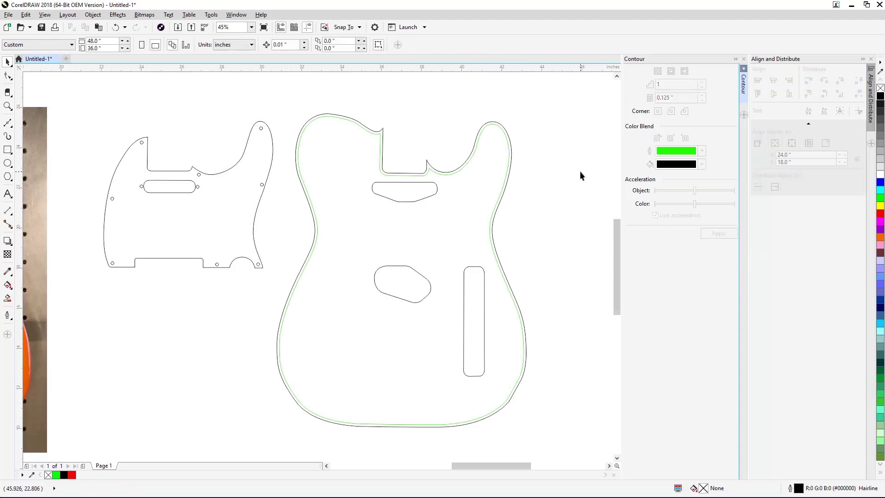
pyautogui.click(434, 194)
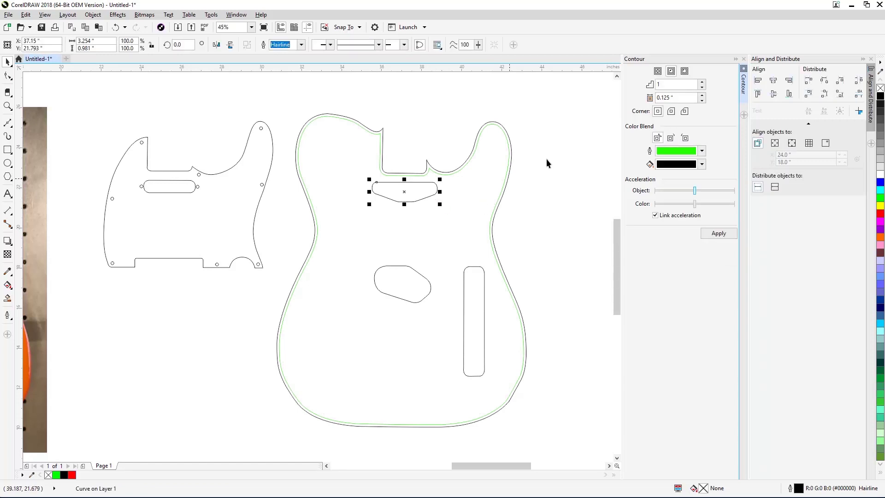
pyautogui.click(684, 71)
pyautogui.click(718, 233)
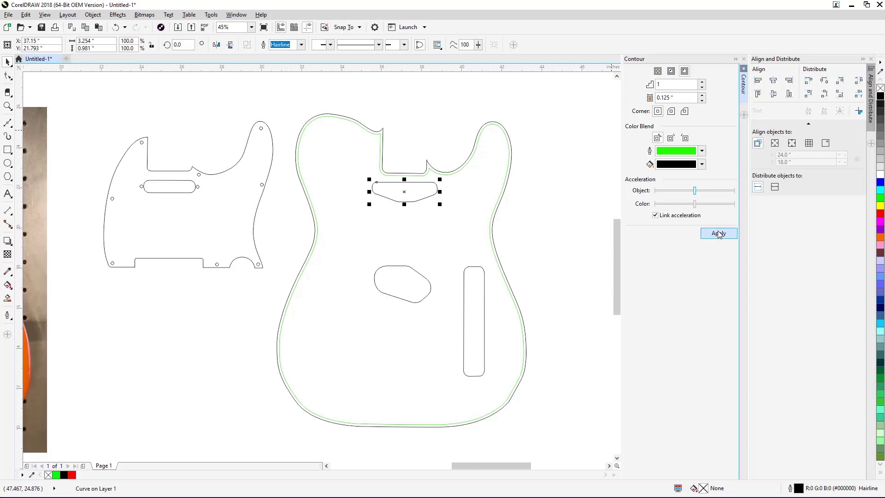
# Apply Outside contours to the long slot and the oval cavity shapes
pyautogui.click(430, 293)
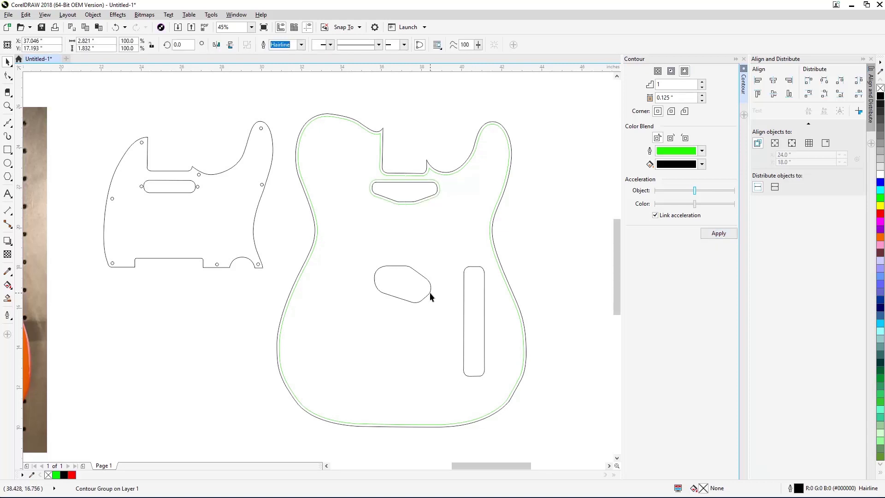
pyautogui.keyDown('shift'); pyautogui.click(483, 304); pyautogui.keyUp('shift')
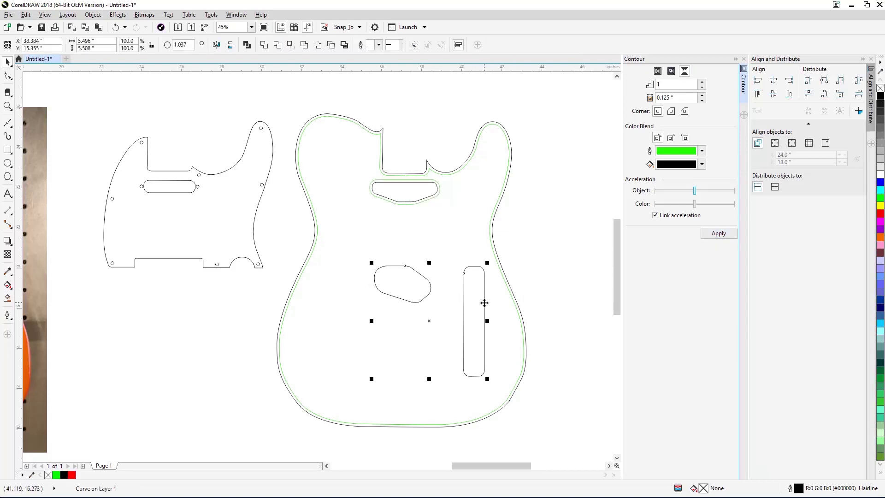
pyautogui.click(534, 279)
pyautogui.click(483, 296)
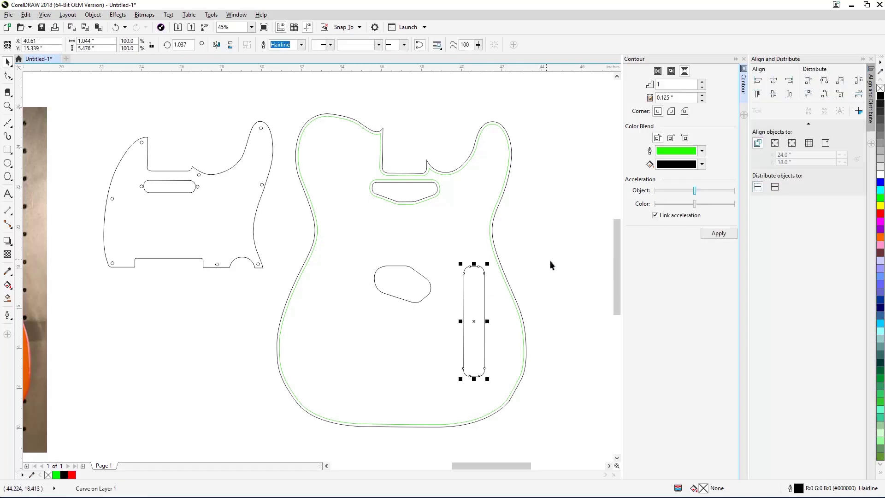
pyautogui.click(704, 235)
pyautogui.click(431, 290)
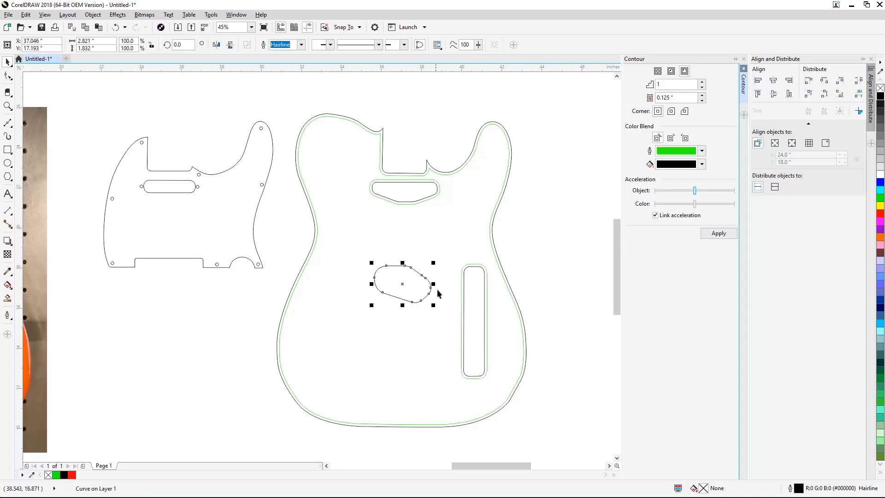
pyautogui.click(718, 233)
pyautogui.click(553, 235)
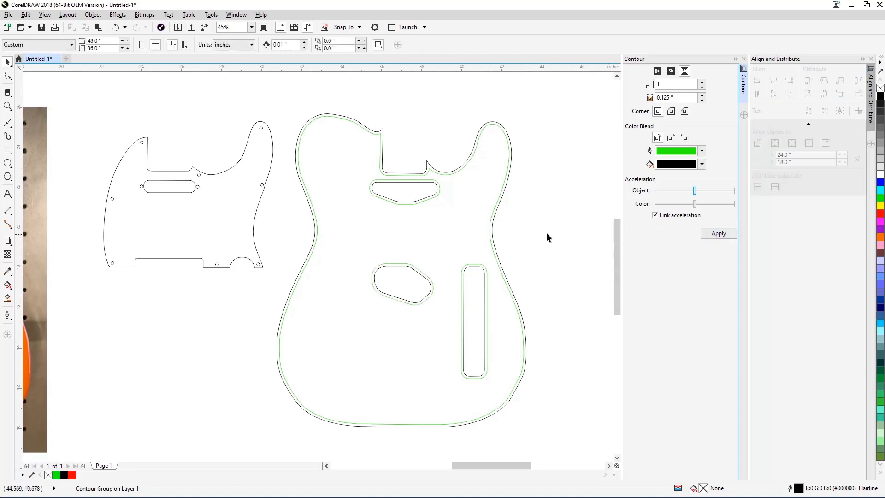
pyautogui.click(447, 175)
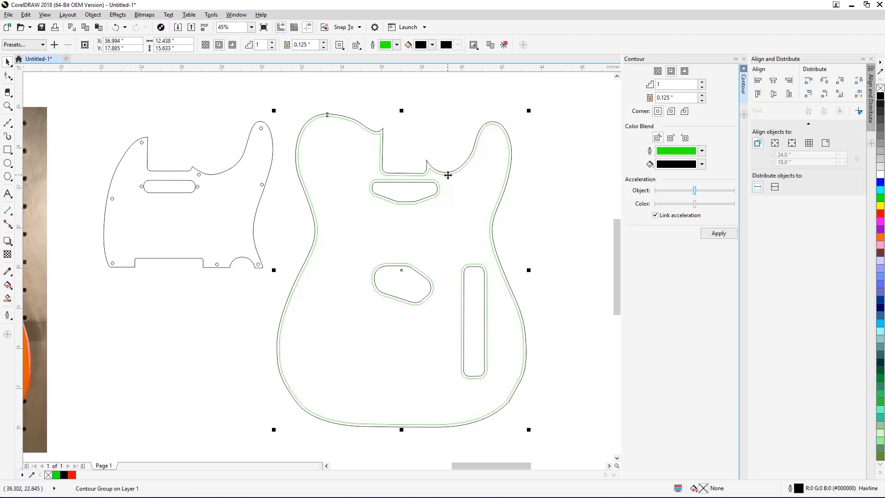
# Break apart the contour groups on the body, pickup cutout, slot and oval cavity
pyautogui.rightClick(447, 176)
pyautogui.click(495, 191)
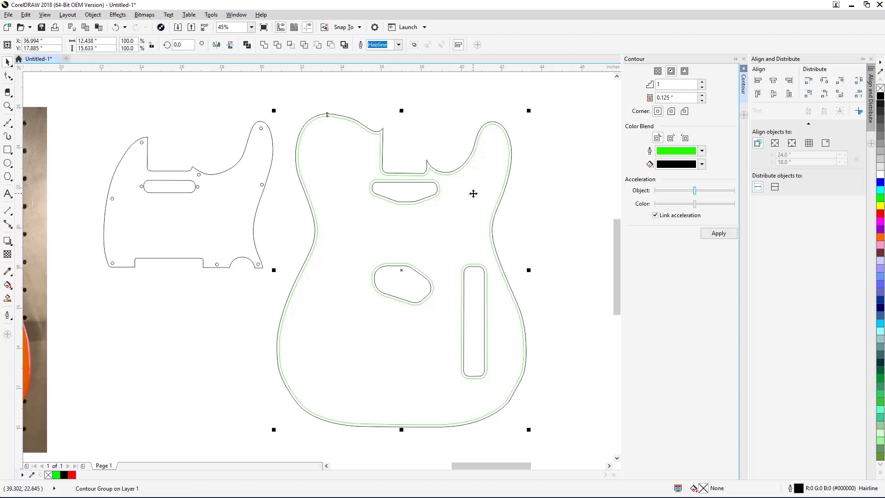
pyautogui.click(435, 198)
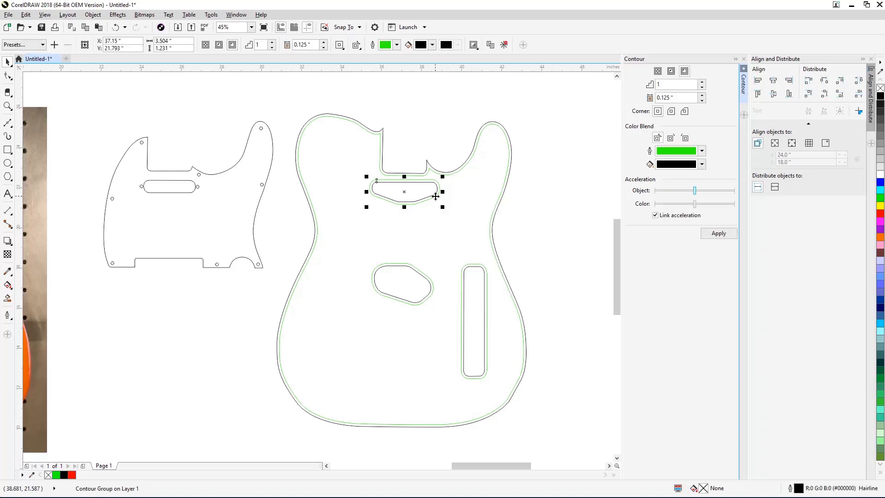
pyautogui.rightClick(435, 196)
pyautogui.click(477, 190)
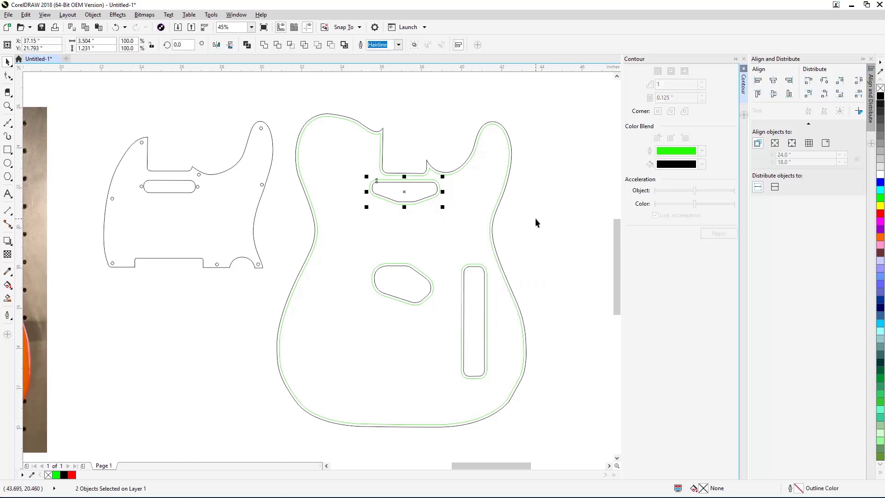
pyautogui.click(484, 289)
pyautogui.rightClick(485, 289)
pyautogui.click(526, 284)
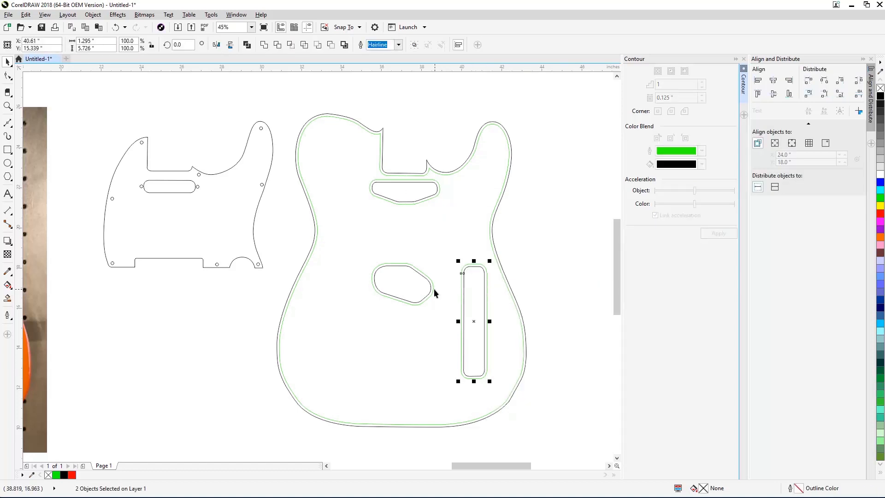
pyautogui.click(431, 289)
pyautogui.rightClick(432, 289)
pyautogui.click(478, 300)
pyautogui.click(465, 211)
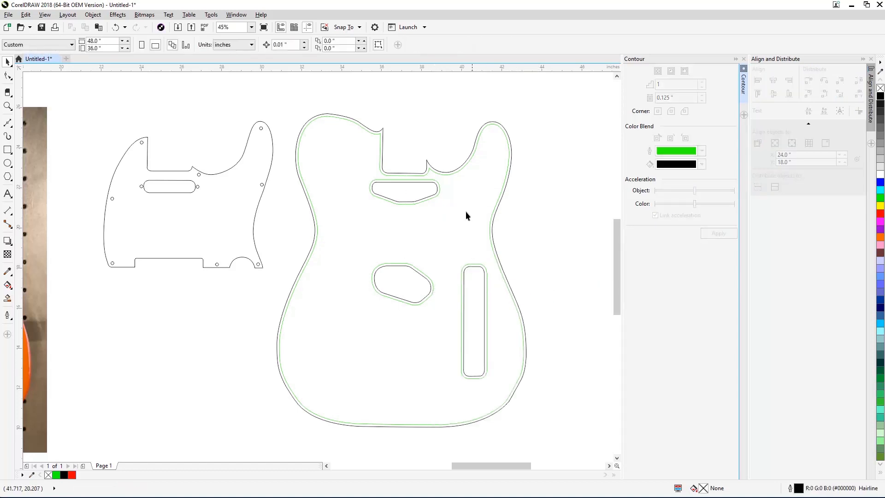
# Select the pickup, oval and slot outlines, then the guitar body outline alone
pyautogui.click(439, 192)
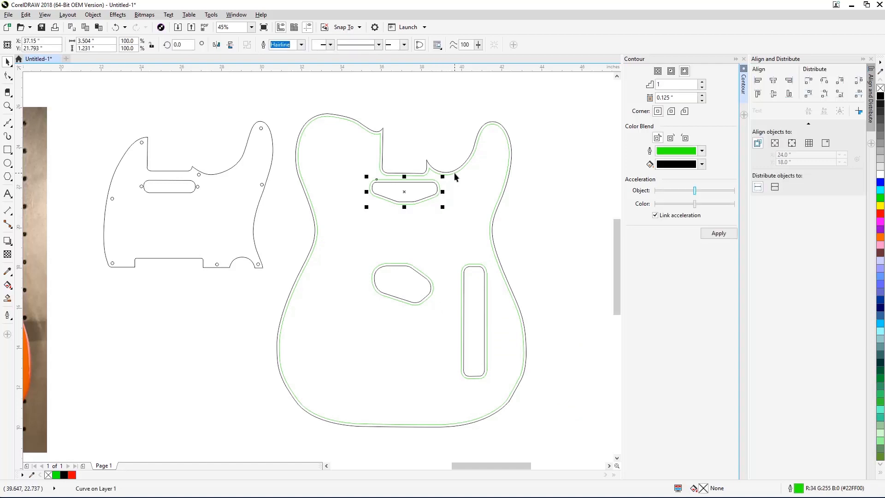
pyautogui.click(454, 173)
pyautogui.keyDown('shift'); pyautogui.click(432, 294); pyautogui.keyUp('shift')
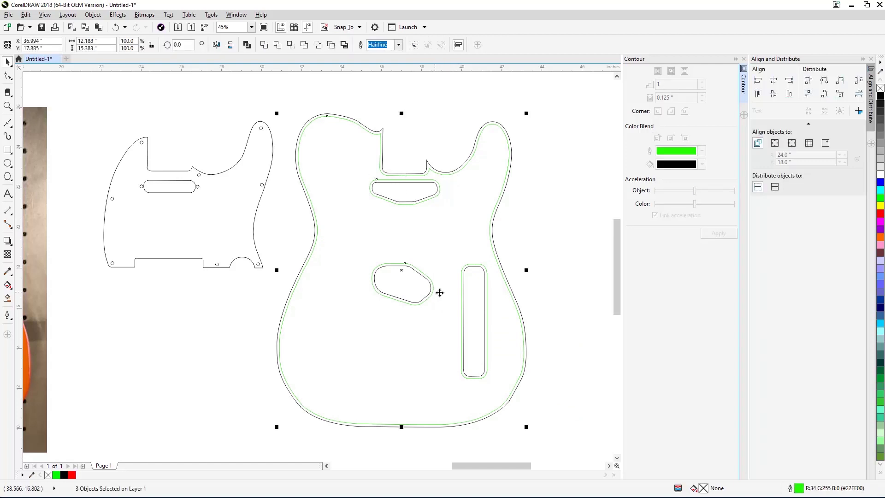
pyautogui.keyDown('shift'); pyautogui.click(488, 283); pyautogui.keyUp('shift')
pyautogui.click(515, 188)
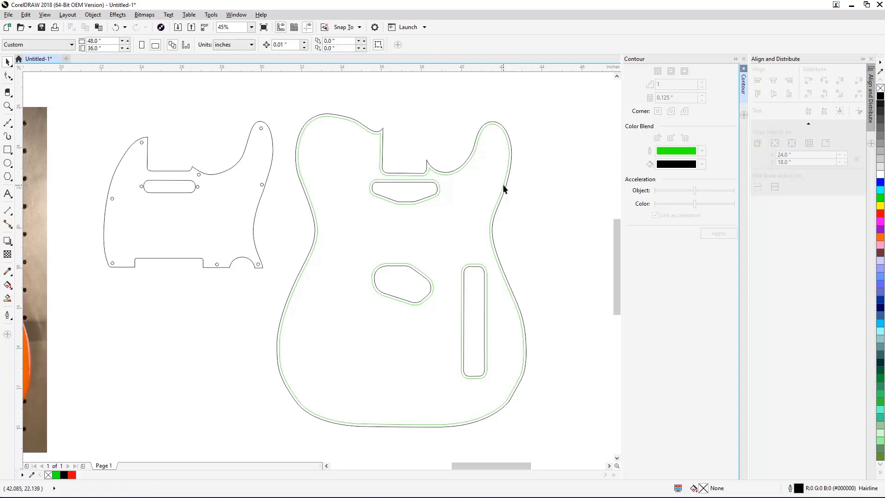
# Combine the pickup cutout, oval cavity and slot outlines into the guitar body curve one by one
pyautogui.keyDown('shift'); pyautogui.click(440, 192); pyautogui.keyUp('shift')
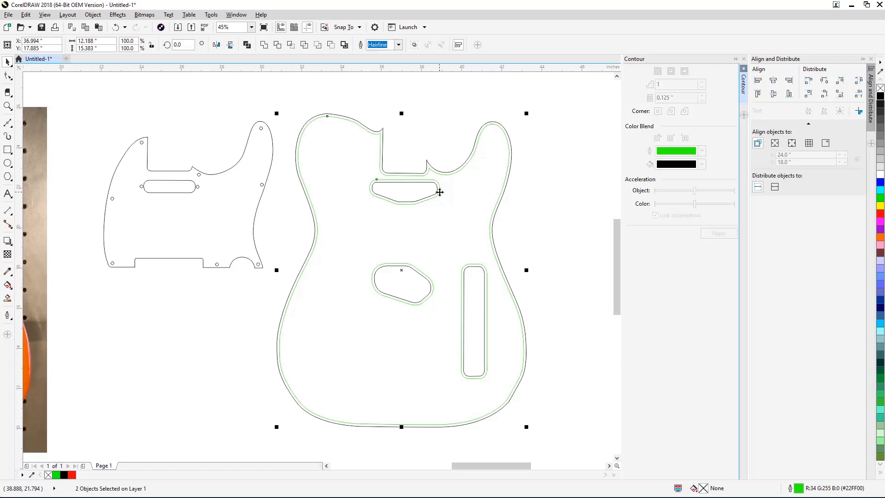
pyautogui.click(344, 45)
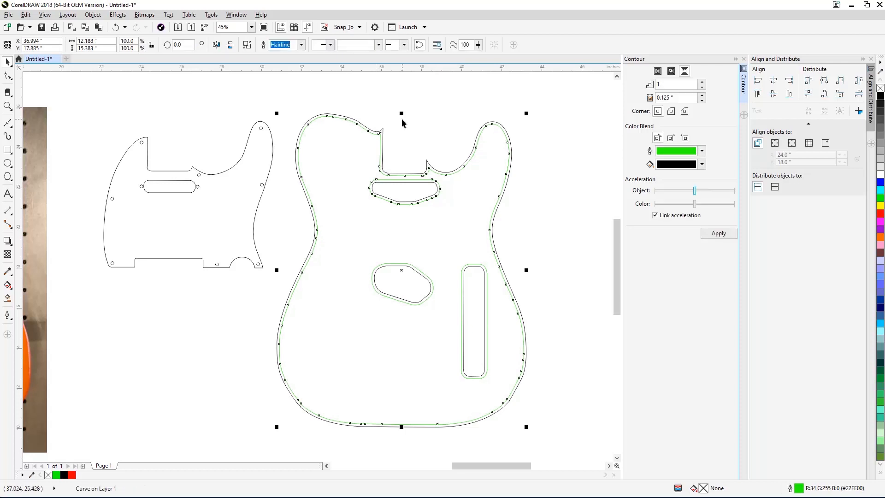
pyautogui.keyDown('shift'); pyautogui.click(427, 280); pyautogui.keyUp('shift')
pyautogui.click(331, 45)
pyautogui.keyDown('shift'); pyautogui.click(486, 273); pyautogui.keyUp('shift')
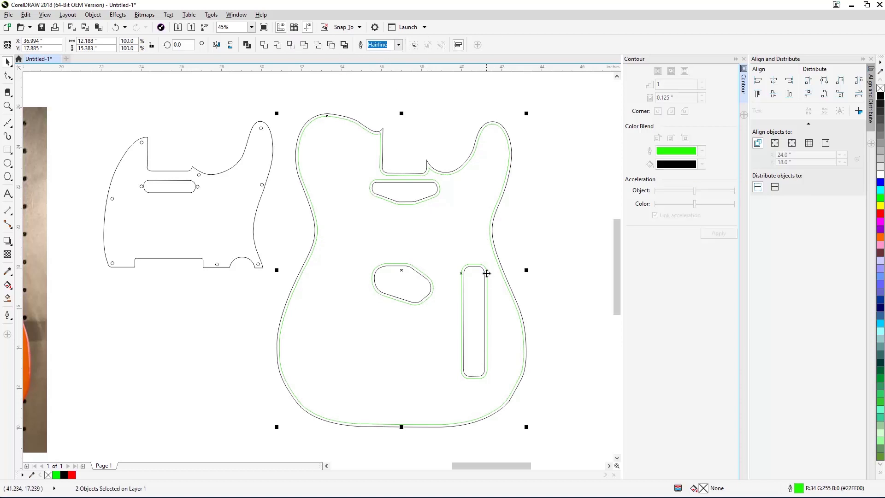
pyautogui.click(330, 45)
pyautogui.click(533, 186)
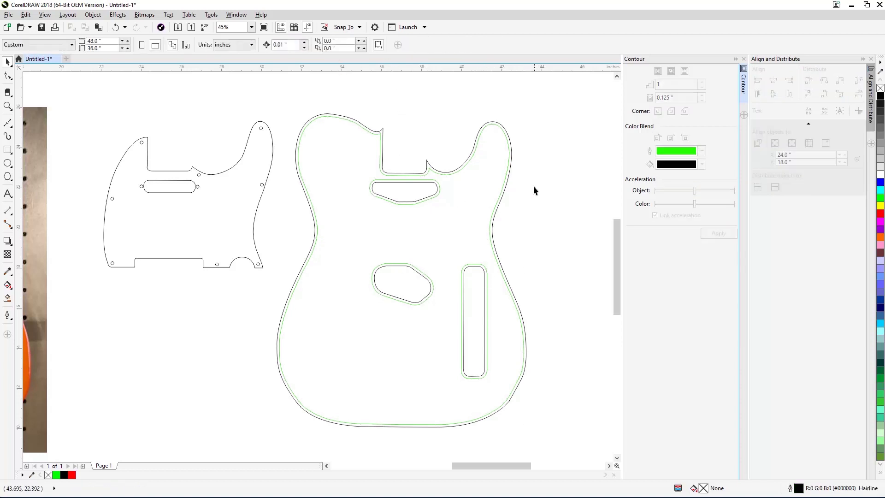
# Fill the merged guitar body shape bright green, leaving the cavities as holes
pyautogui.click(500, 208)
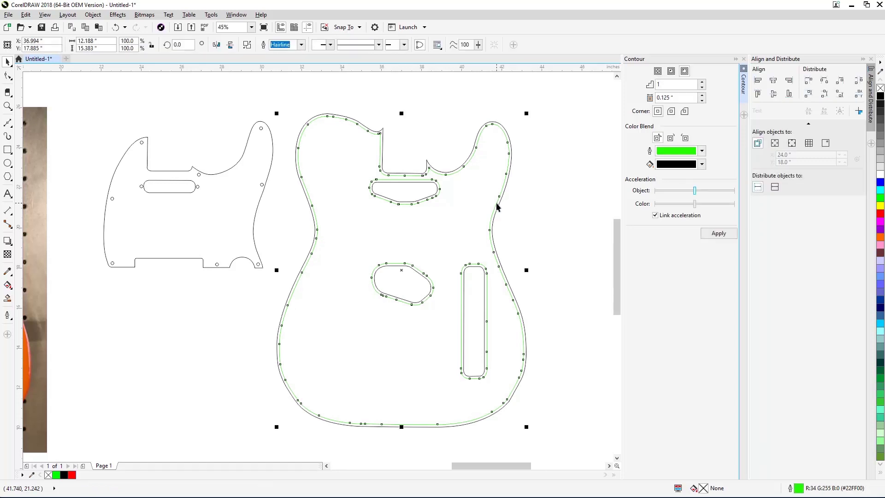
pyautogui.click(879, 201)
pyautogui.click(540, 206)
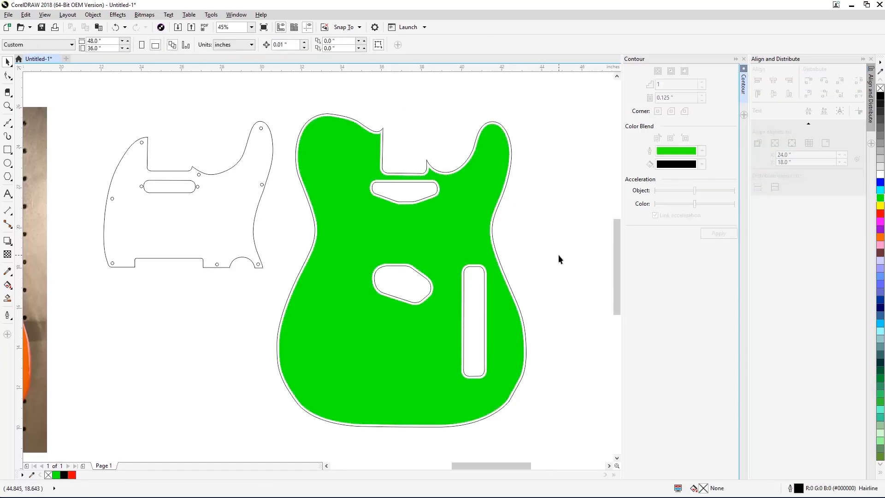
pyautogui.click(470, 225)
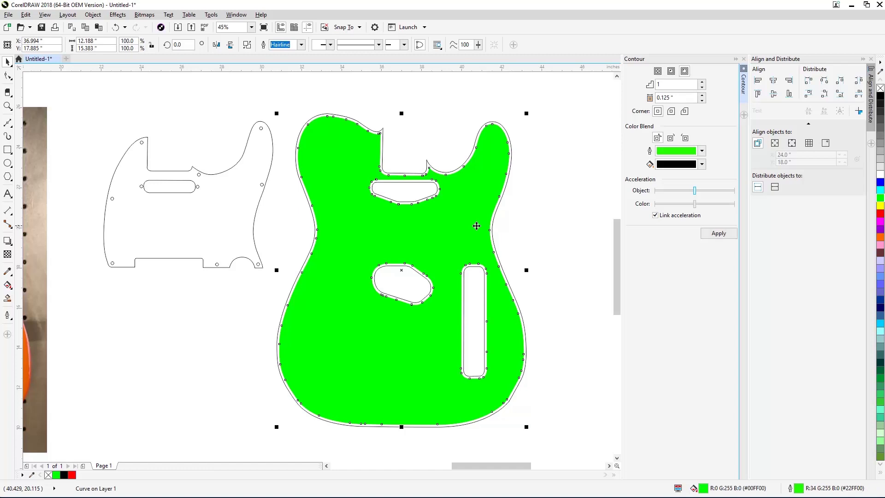
pyautogui.click(543, 220)
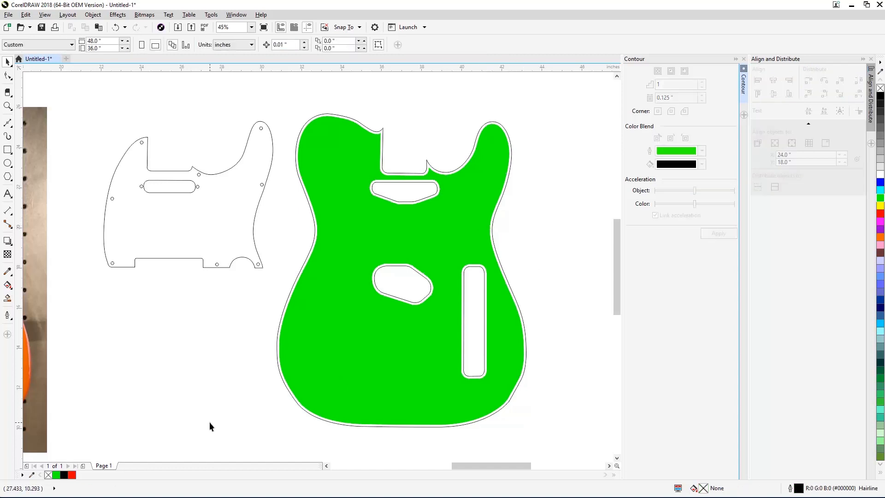
pyautogui.click(8, 151)
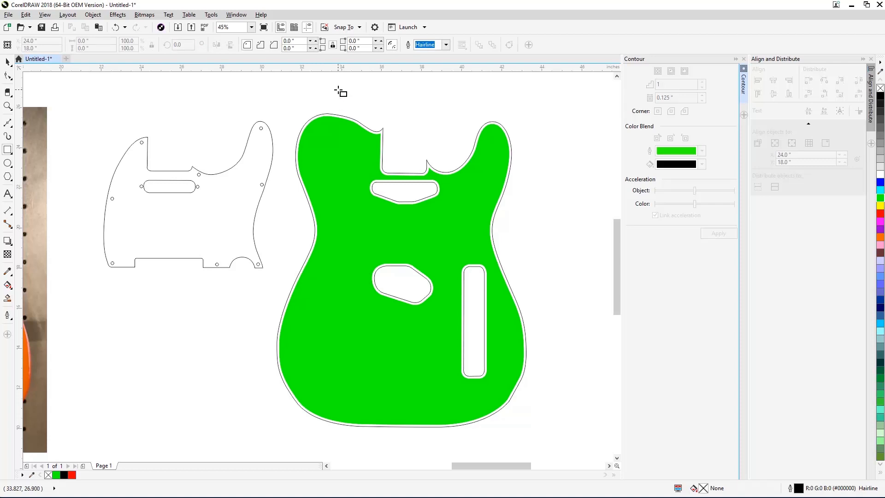
pyautogui.moveTo(340, 91); pyautogui.dragTo(306, 401)
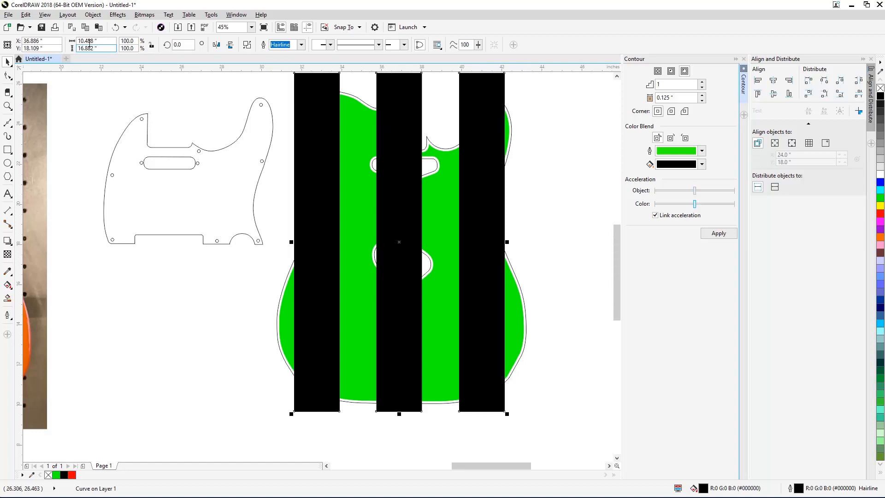
# PowerClip the black stripes inside the guitar body frame and remove its green fill
pyautogui.click(92, 15)
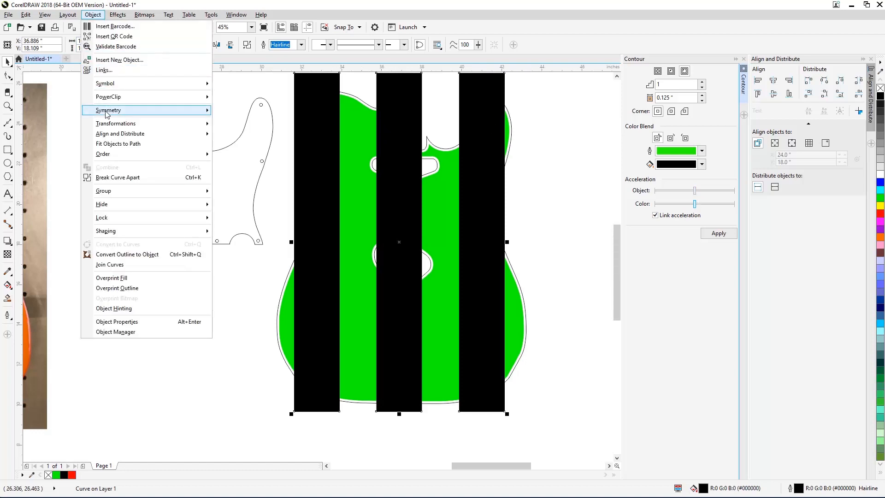
pyautogui.moveTo(108, 96)
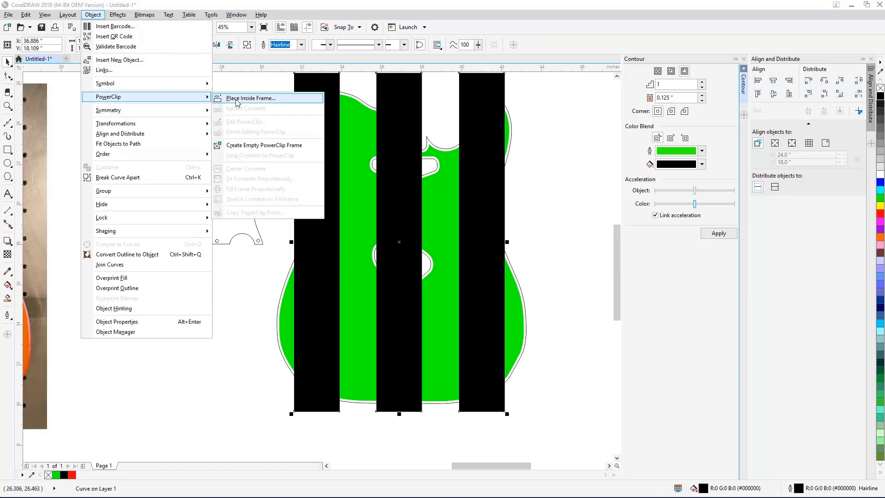
pyautogui.click(235, 101)
pyautogui.click(350, 127)
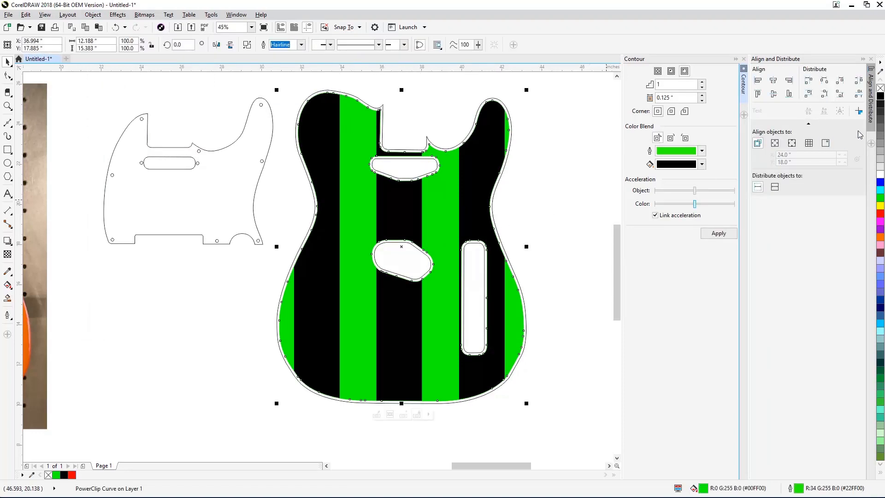
pyautogui.click(878, 88)
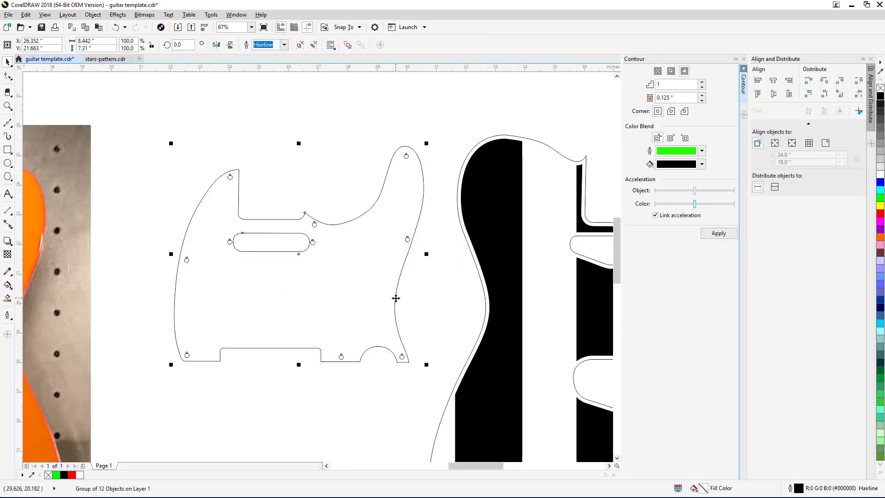
# Ungroup the pickguard and attempt to combine its pickup cutout, dismissing the no-change message
pyautogui.rightClick(396, 298)
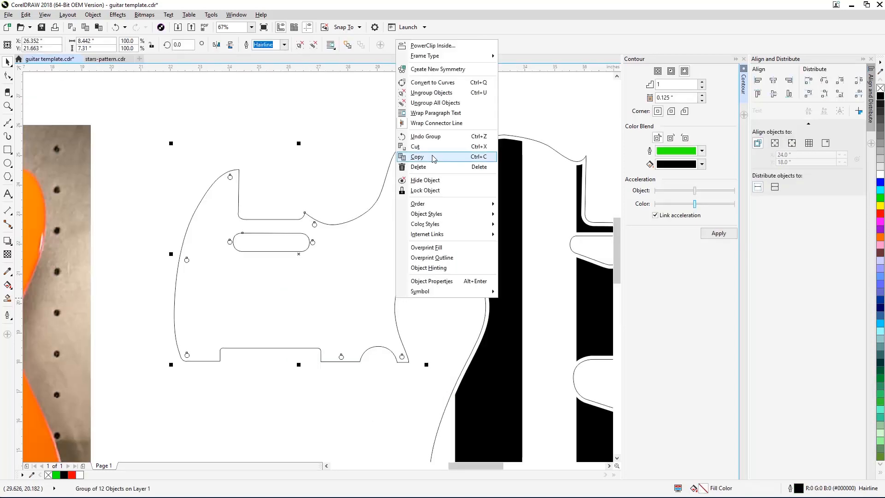
pyautogui.click(428, 93)
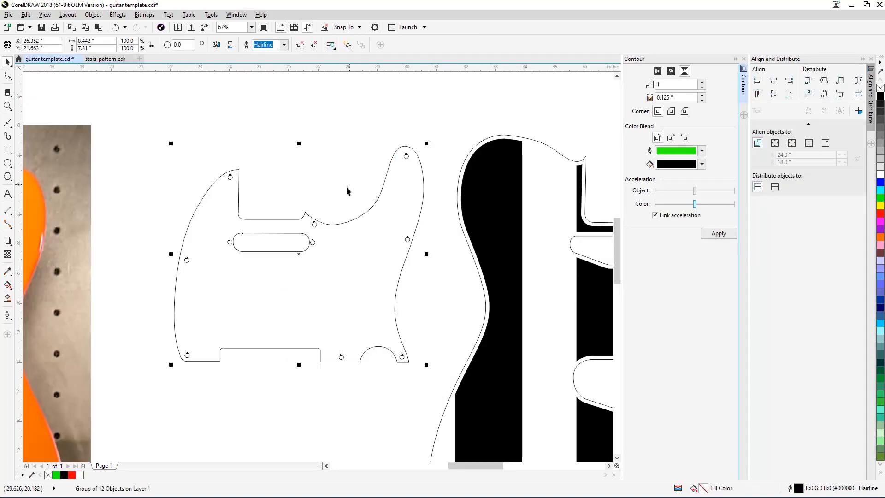
pyautogui.click(272, 238)
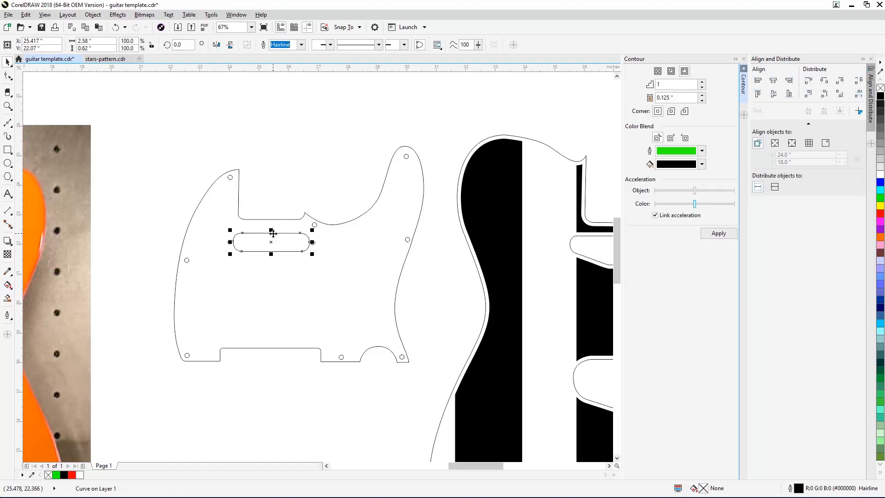
pyautogui.keyDown('shift'); pyautogui.click(274, 222); pyautogui.keyUp('shift')
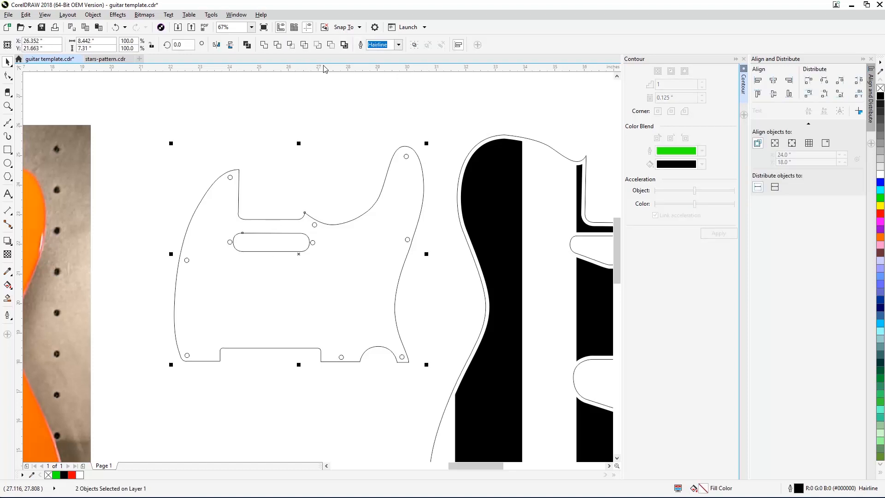
pyautogui.click(319, 45)
pyautogui.click(451, 275)
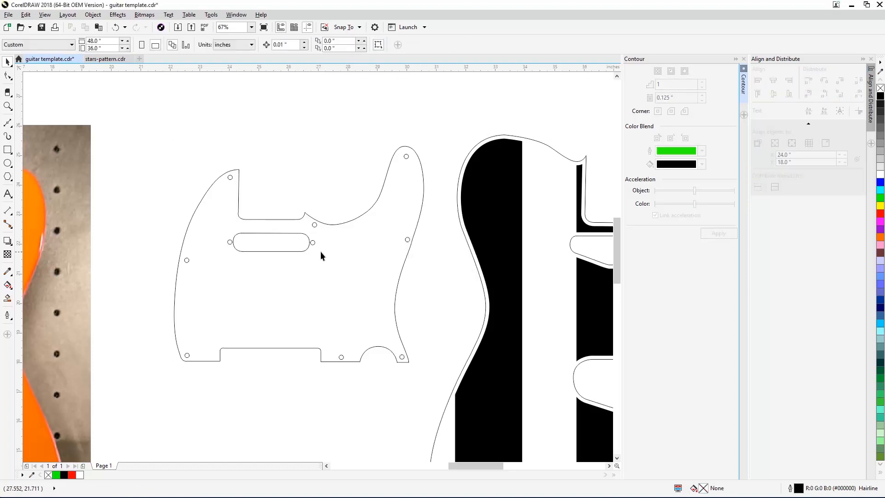
# Combine the pickguard and pickup cutout into one curve and leave it with no fill
pyautogui.click(301, 238)
pyautogui.keyDown('shift'); pyautogui.click(298, 222); pyautogui.keyUp('shift')
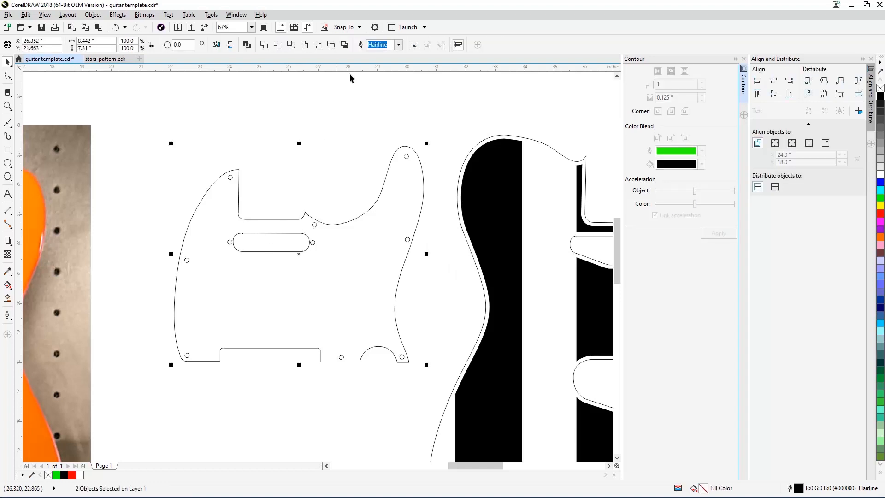
pyautogui.click(332, 45)
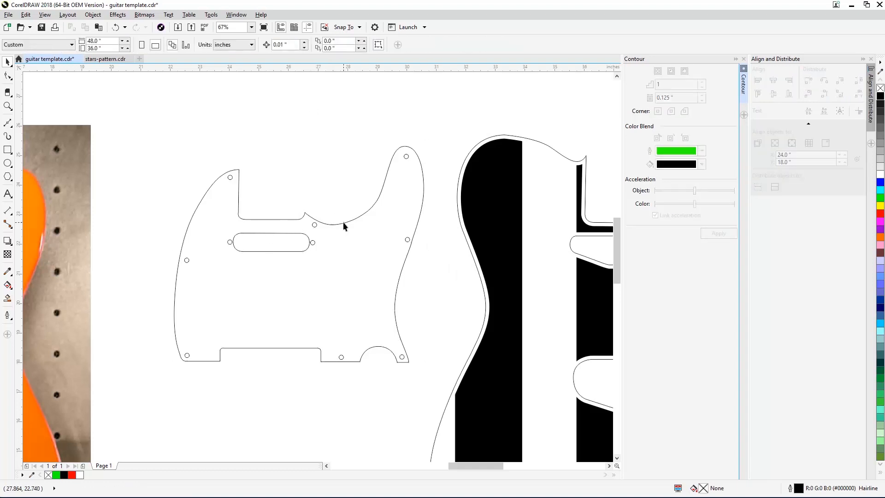
pyautogui.click(879, 202)
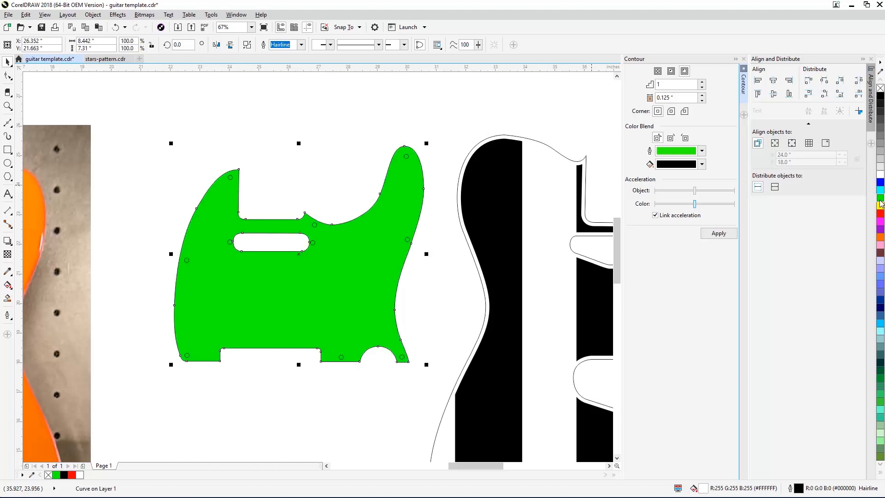
pyautogui.click(878, 88)
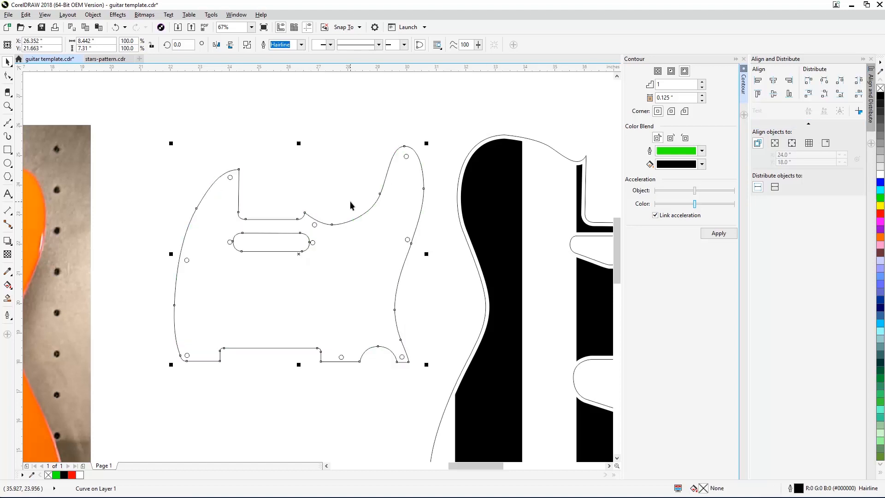
# Import the stars-pattern file from the Guitar Project folder
pyautogui.click(339, 178)
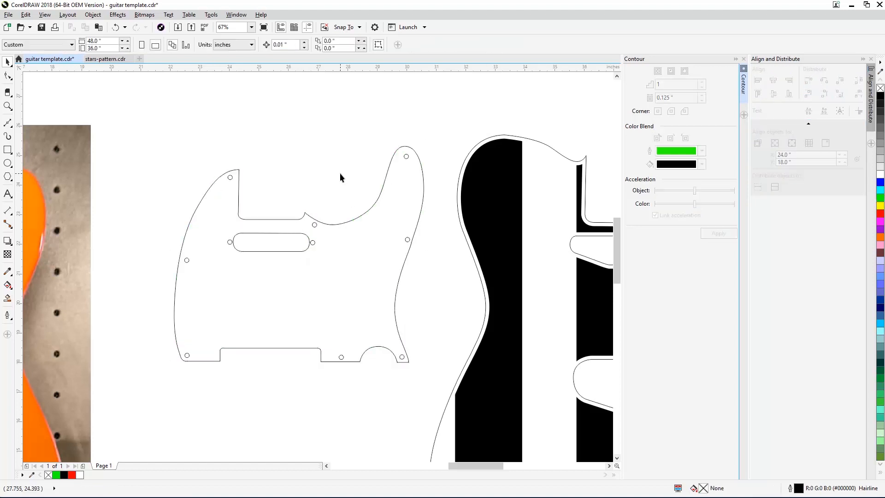
pyautogui.click(8, 15)
pyautogui.click(24, 157)
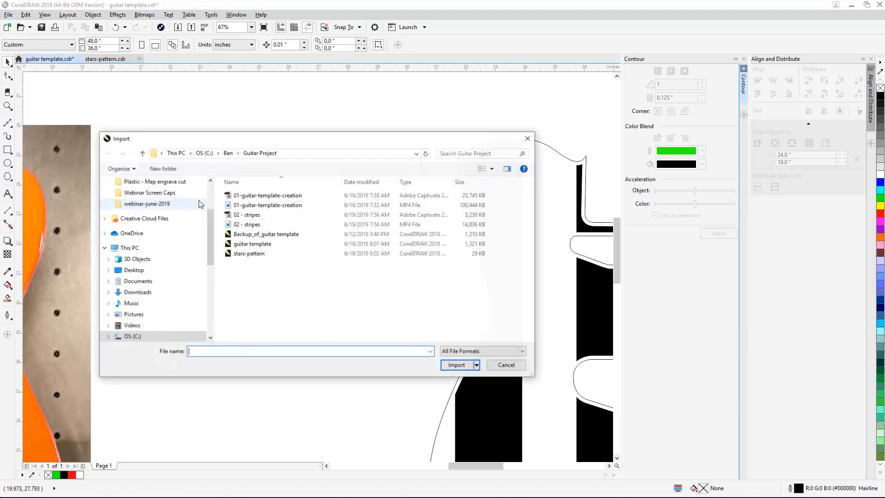
pyautogui.click(249, 254)
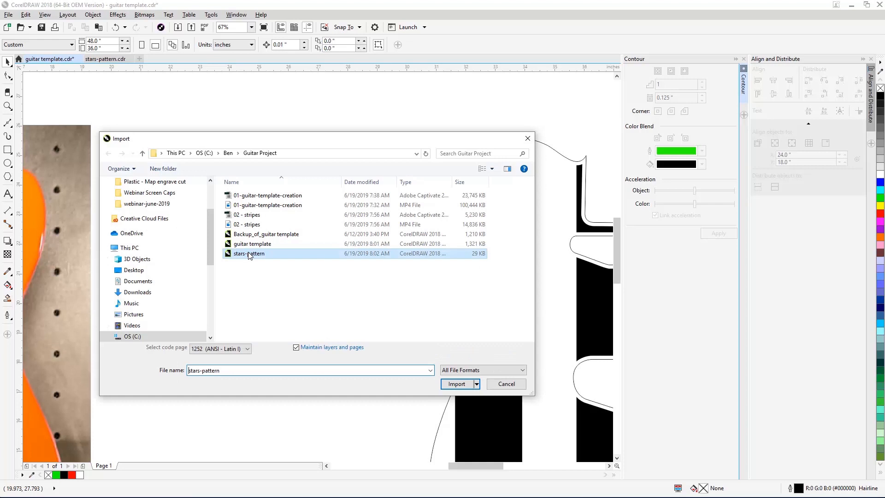
# Import the stars-pattern file and scale it to about 88% over the pickguard
pyautogui.doubleClick(250, 254)
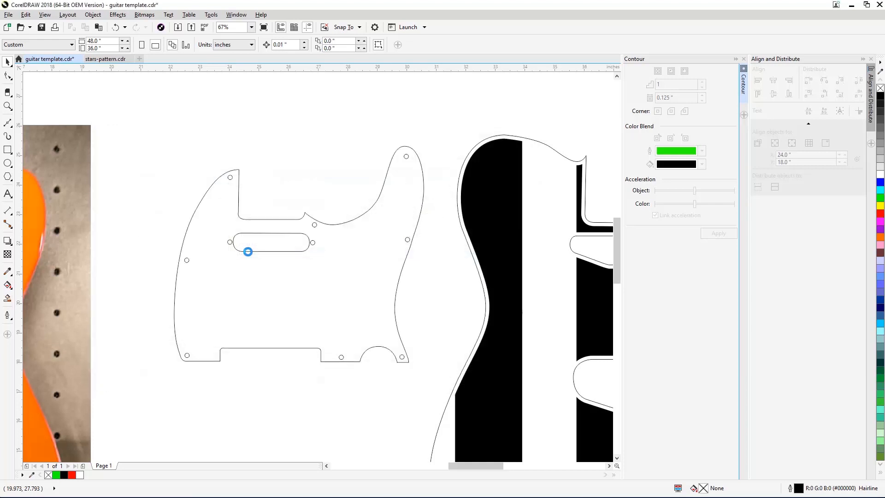
pyautogui.click(179, 148)
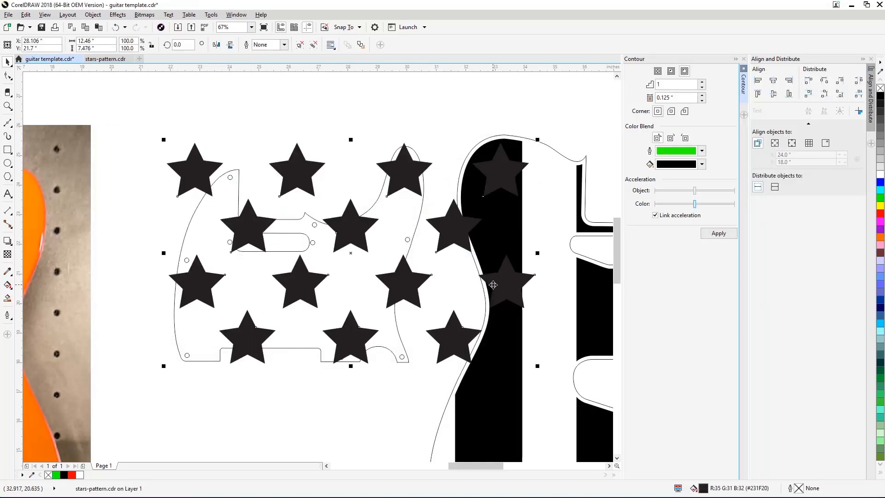
pyautogui.moveTo(416, 177); pyautogui.dragTo(335, 190)
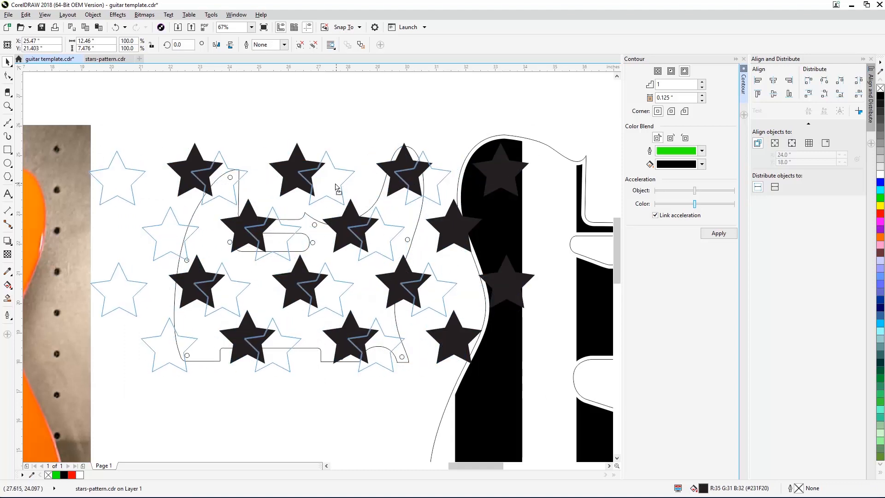
pyautogui.moveTo(335, 189); pyautogui.dragTo(335, 191)
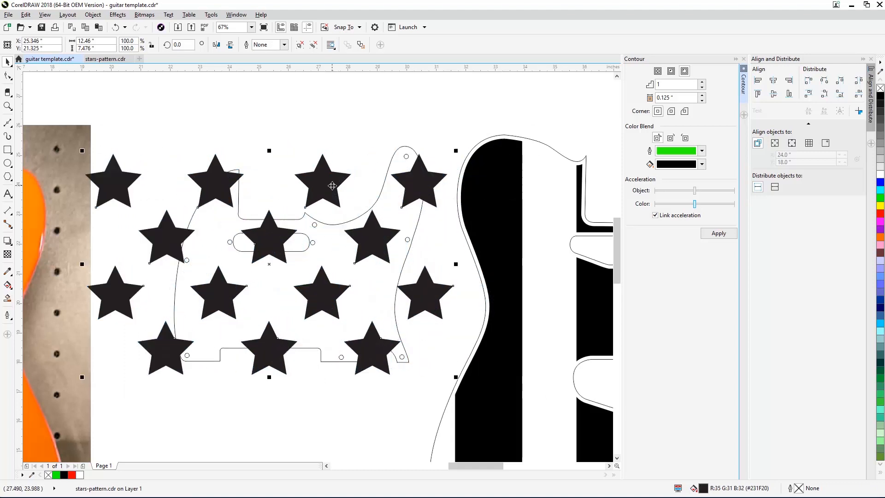
pyautogui.moveTo(81, 377); pyautogui.dragTo(128, 351)
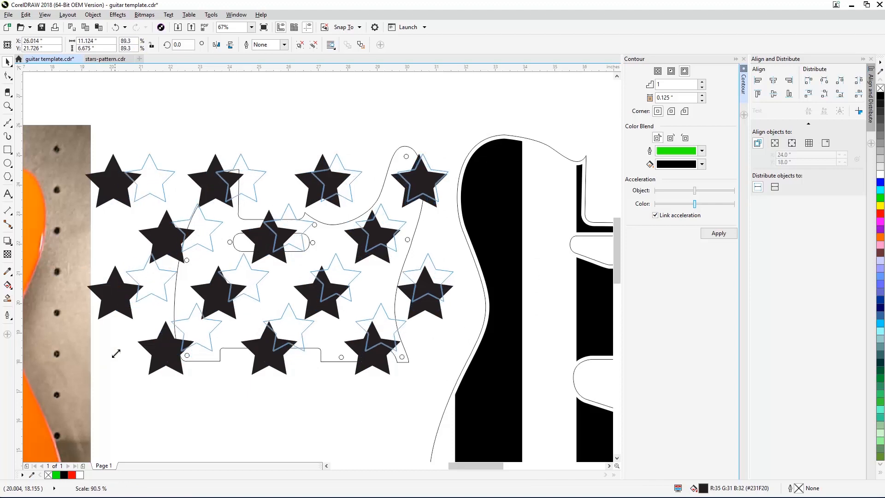
pyautogui.moveTo(392, 237); pyautogui.dragTo(384, 237)
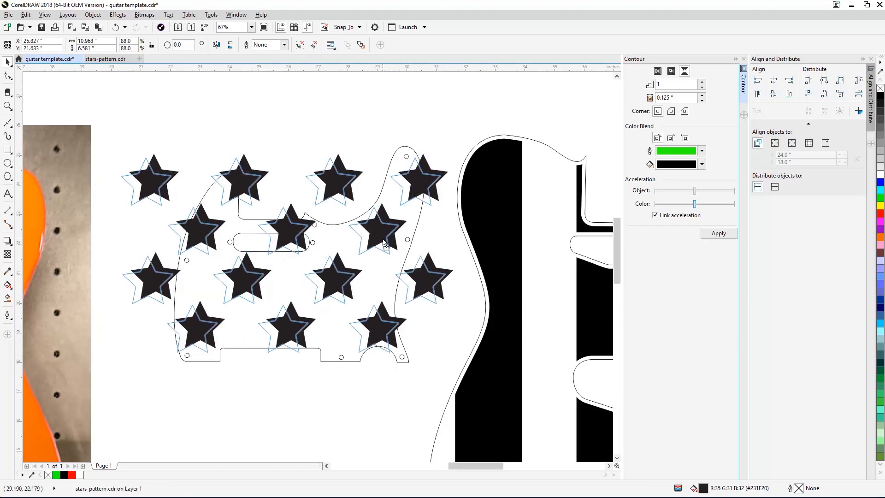
# Fill the pickguard white and PowerClip the star group inside it
pyautogui.click(339, 240)
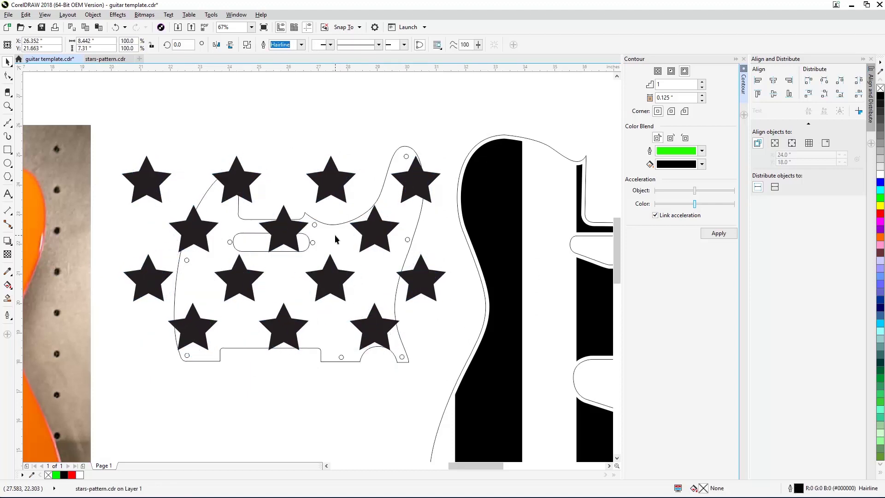
pyautogui.click(879, 179)
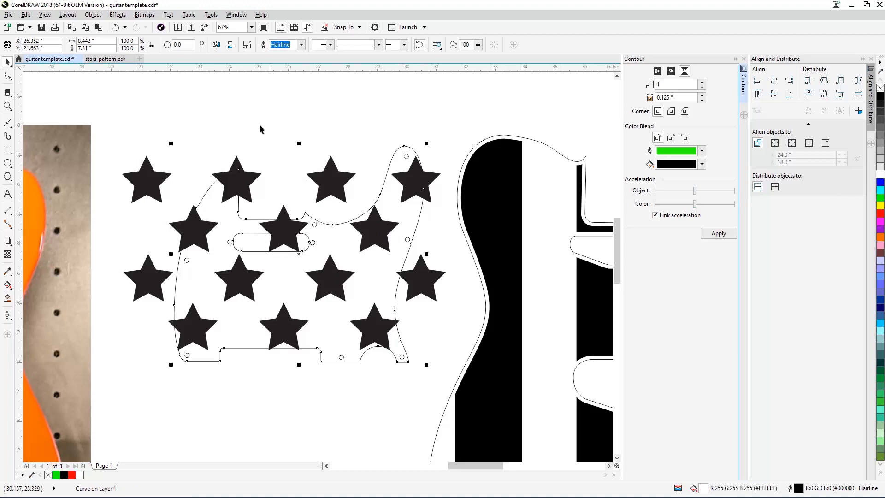
pyautogui.keyDown('shift'); pyautogui.click(237, 176); pyautogui.keyUp('shift')
pyautogui.click(91, 14)
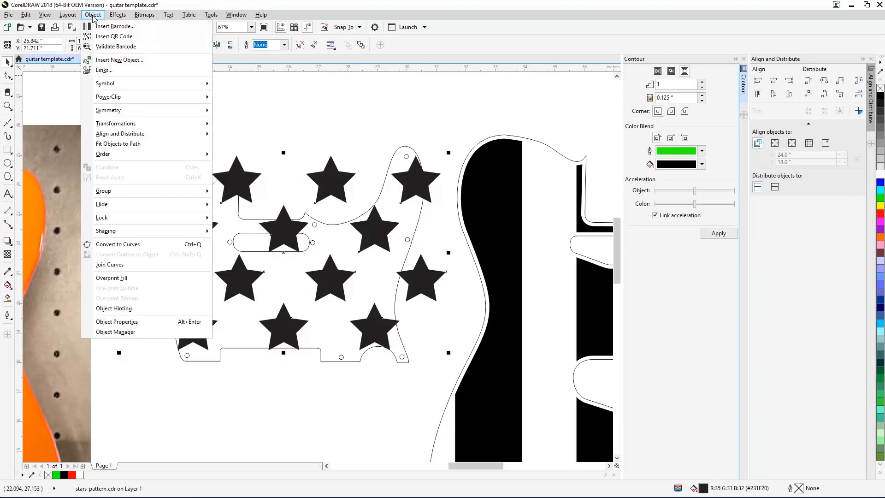
pyautogui.moveTo(108, 96)
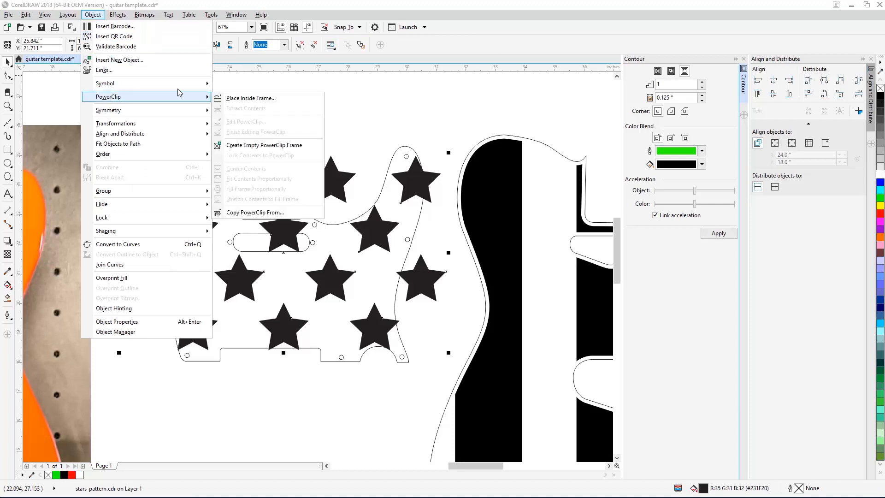
pyautogui.click(241, 99)
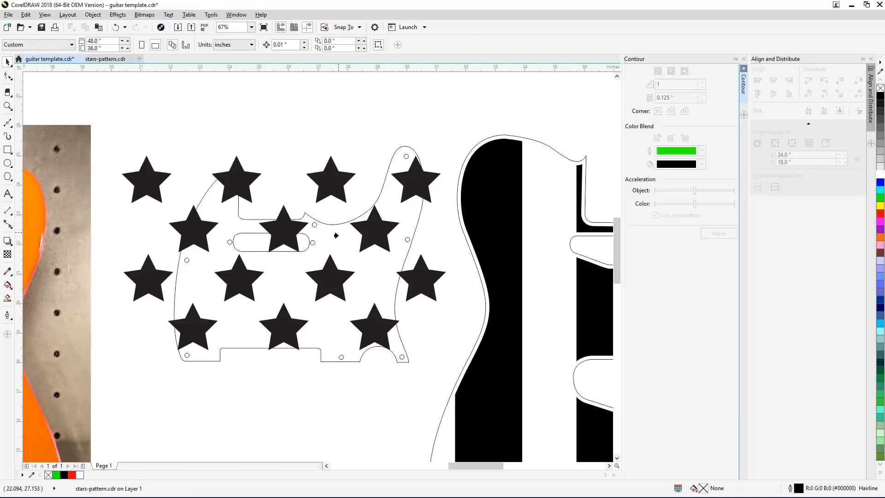
pyautogui.click(334, 237)
pyautogui.click(367, 408)
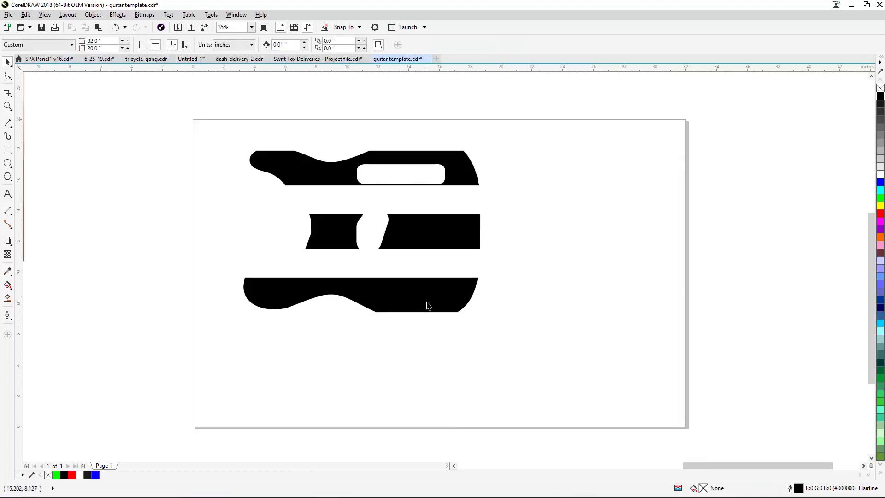
# Select the three black stripes and print them to the Epilog Engraver
pyautogui.click(427, 305)
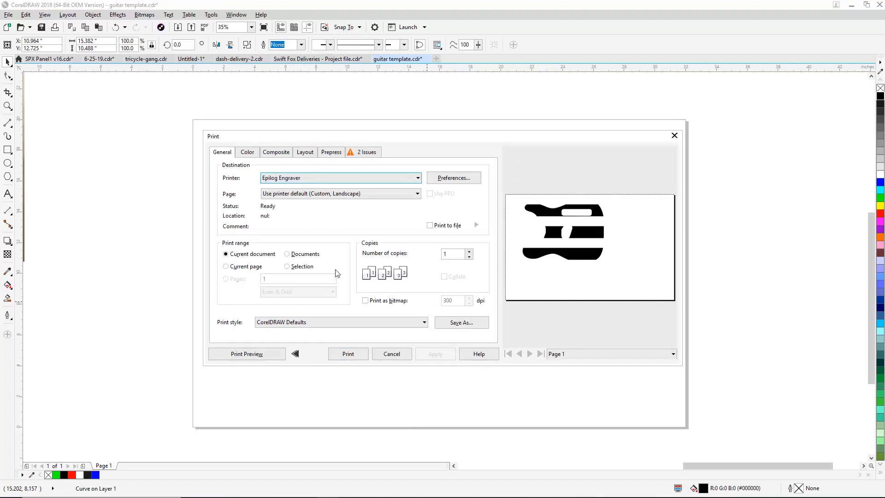
pyautogui.click(346, 354)
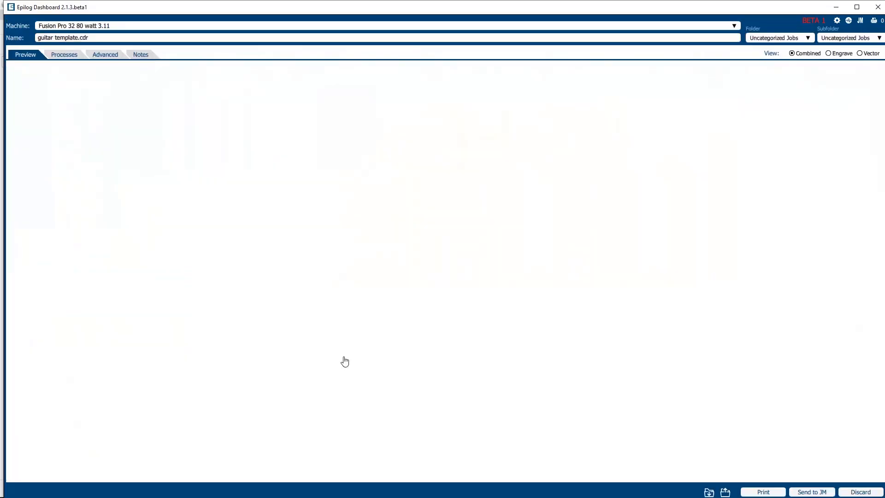
pyautogui.scroll(2, 428, 306)
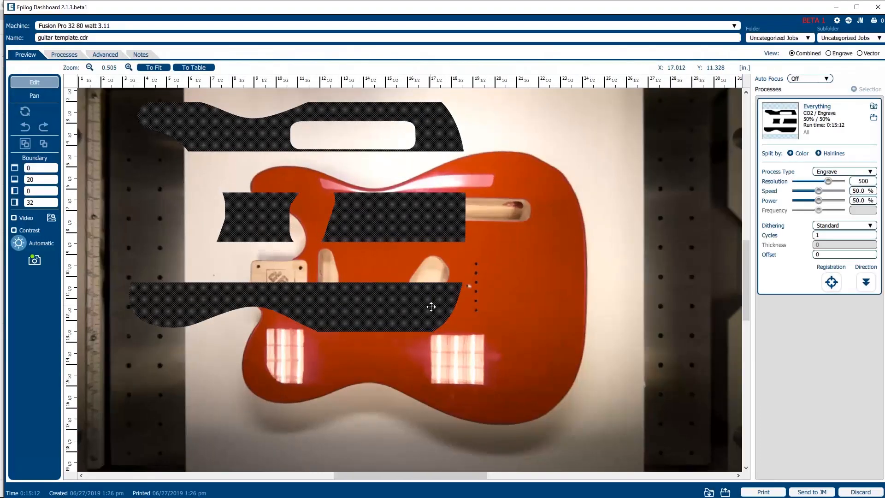
pyautogui.scroll(1, 433, 311)
# Drag the stripe artwork over the guitar body, nudge it up, and raise resolution toward 600
pyautogui.moveTo(398, 166); pyautogui.dragTo(559, 289)
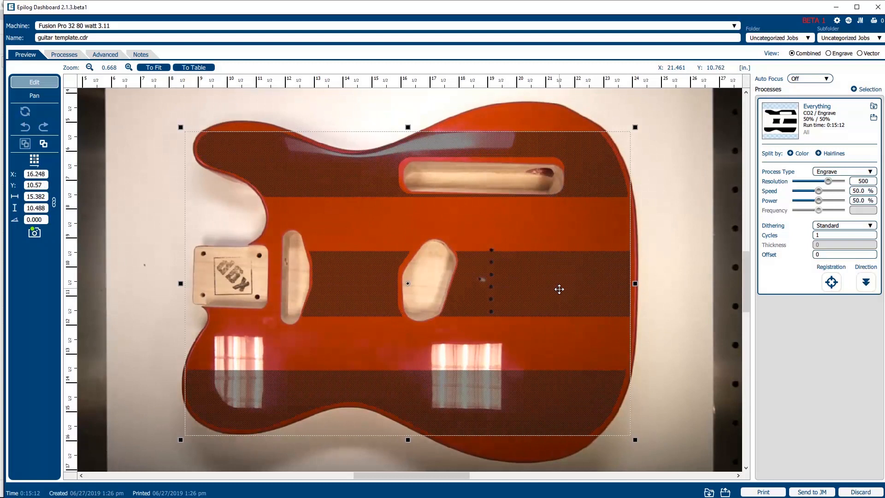
pyautogui.moveTo(559, 289); pyautogui.dragTo(559, 289)
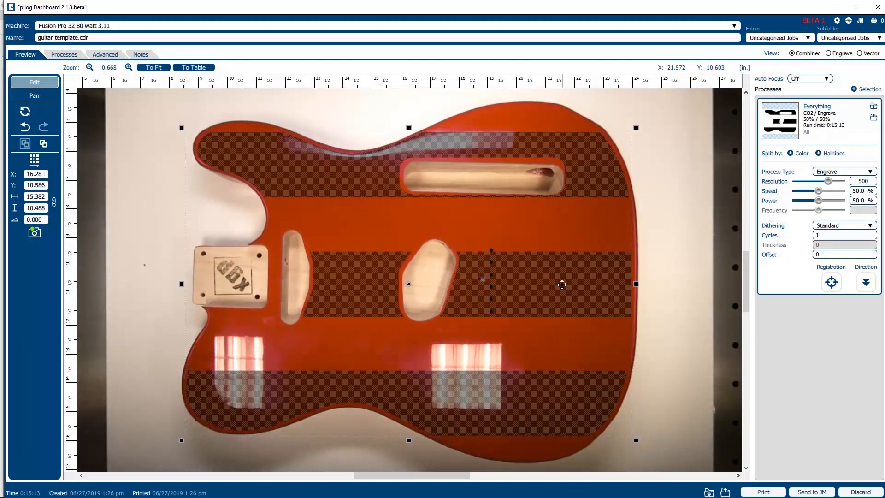
pyautogui.press('Up')
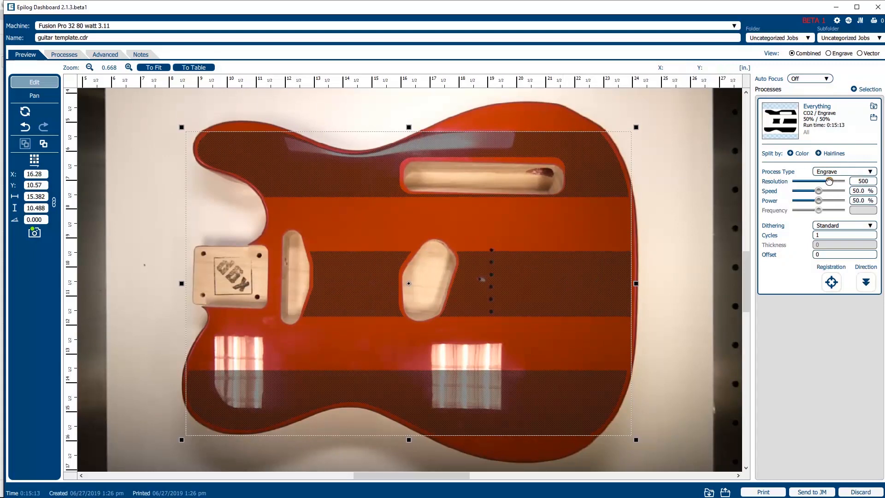
pyautogui.moveTo(829, 181)
pyautogui.mouseDown()
pyautogui.moveTo(814, 192)
pyautogui.moveTo(843, 200)
pyautogui.mouseUp()
# Reverse the engraving direction so the job runs bottom-up
pyautogui.click(866, 282)
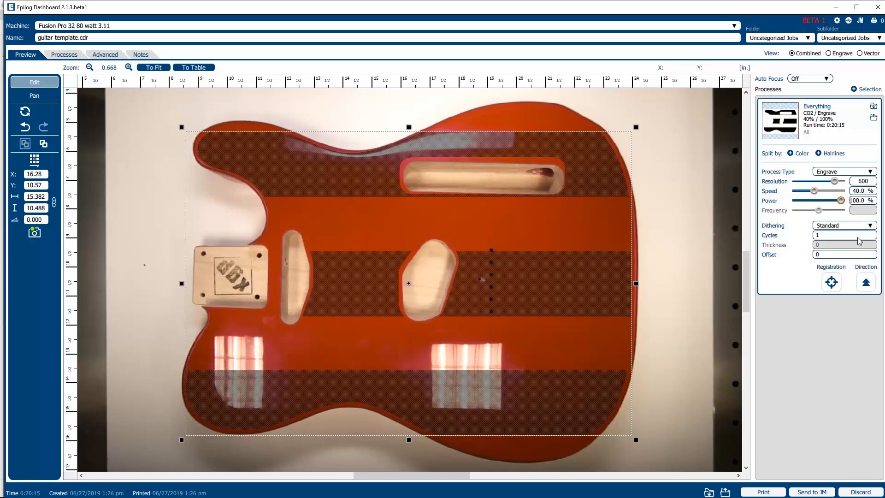